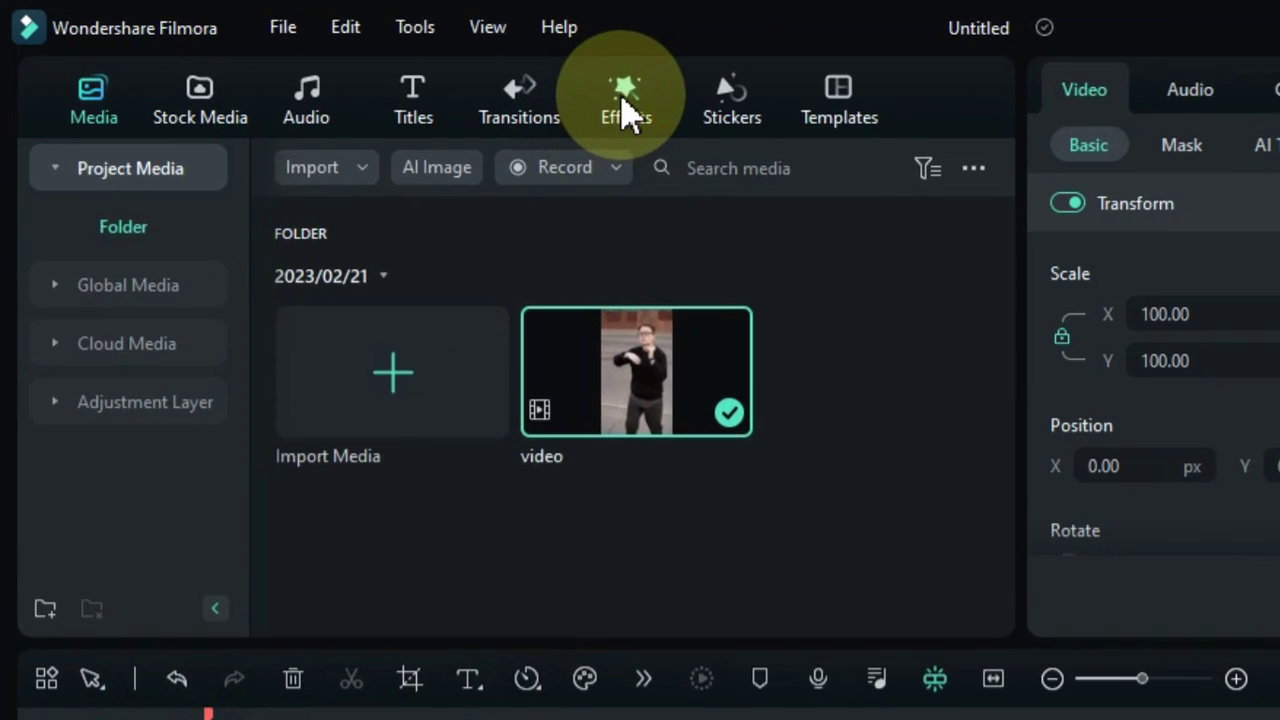
Step: Search the effects for Face-off, add it above the dance video, and stretch it to the clip end
click(409, 80)
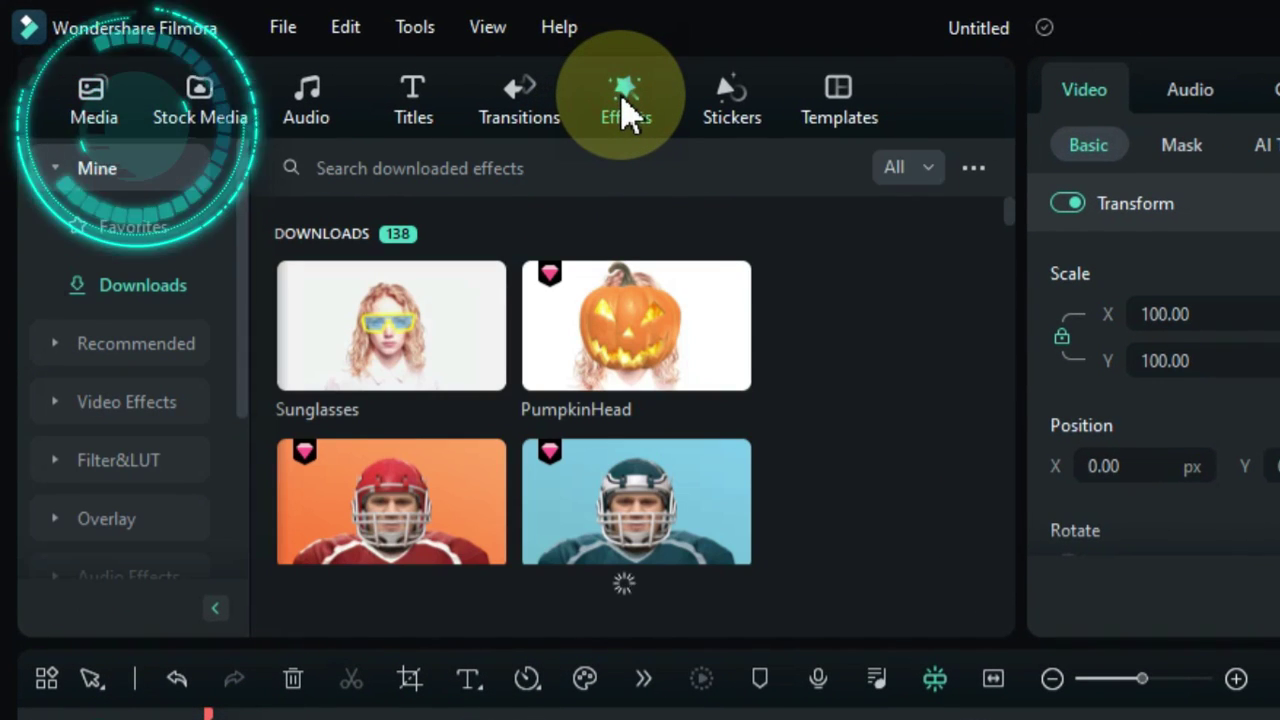
click(631, 164)
text(Face-)
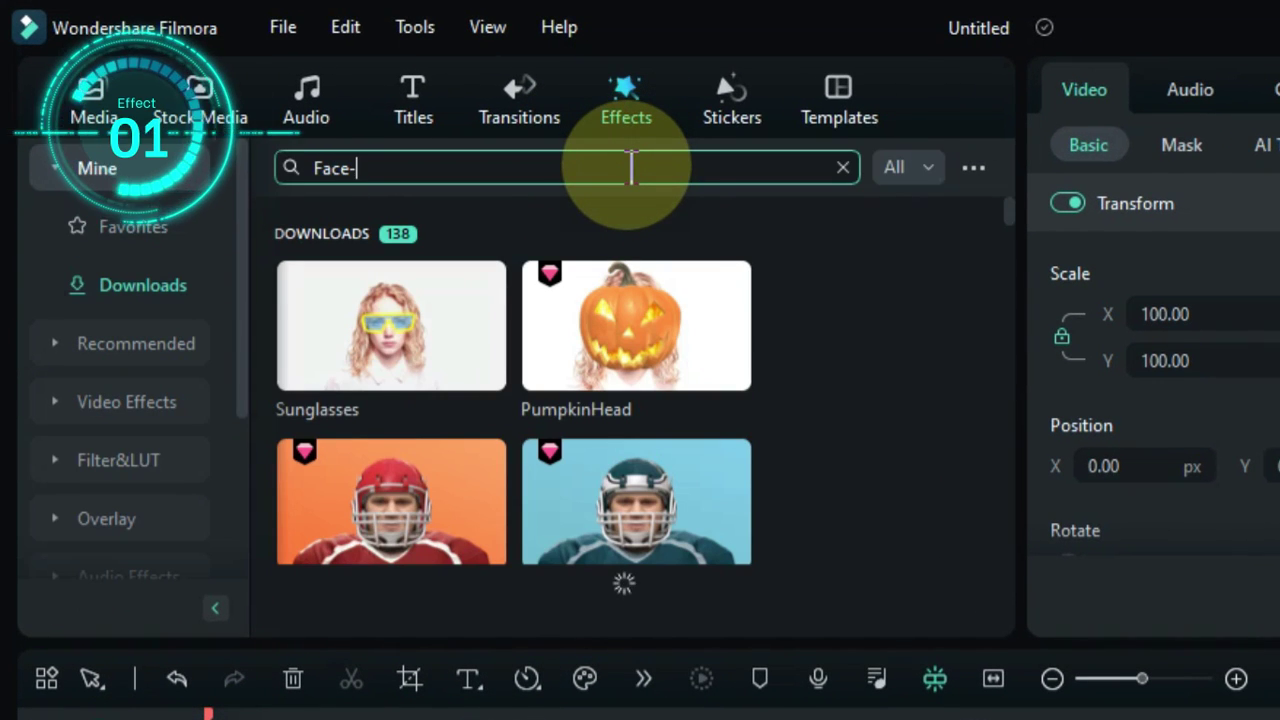
text(off)
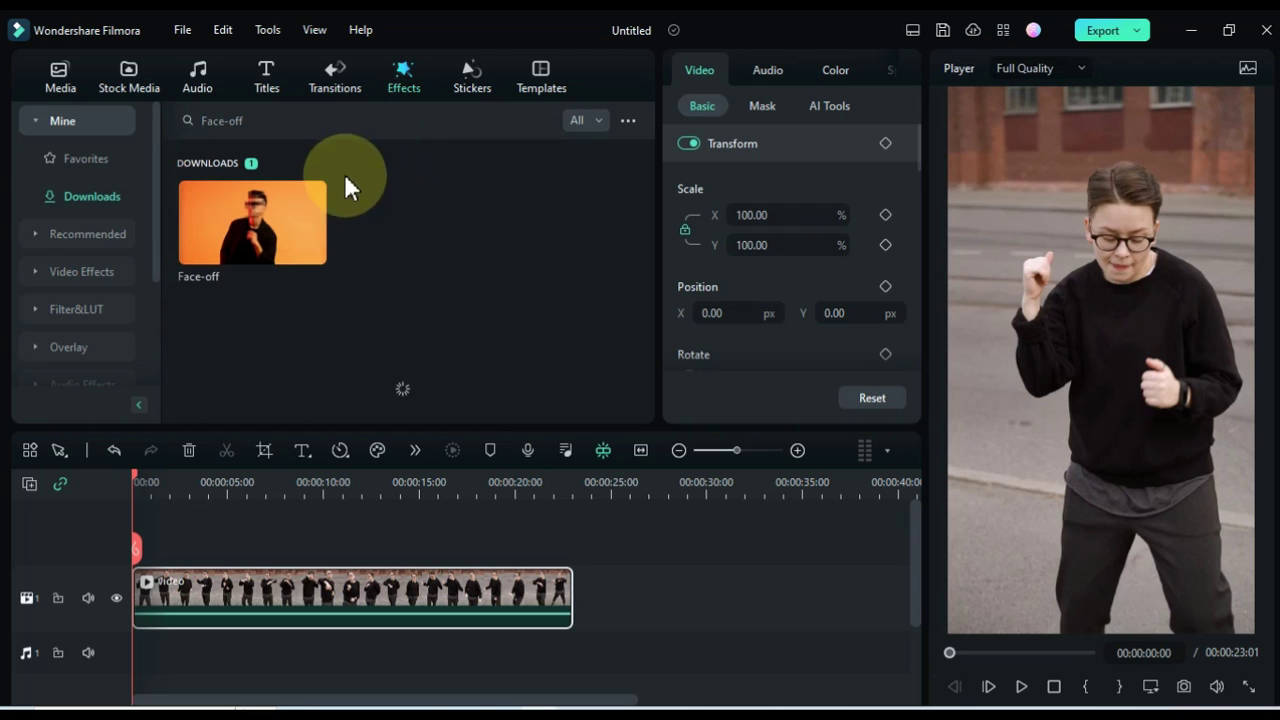
drag(135, 548, 125, 545)
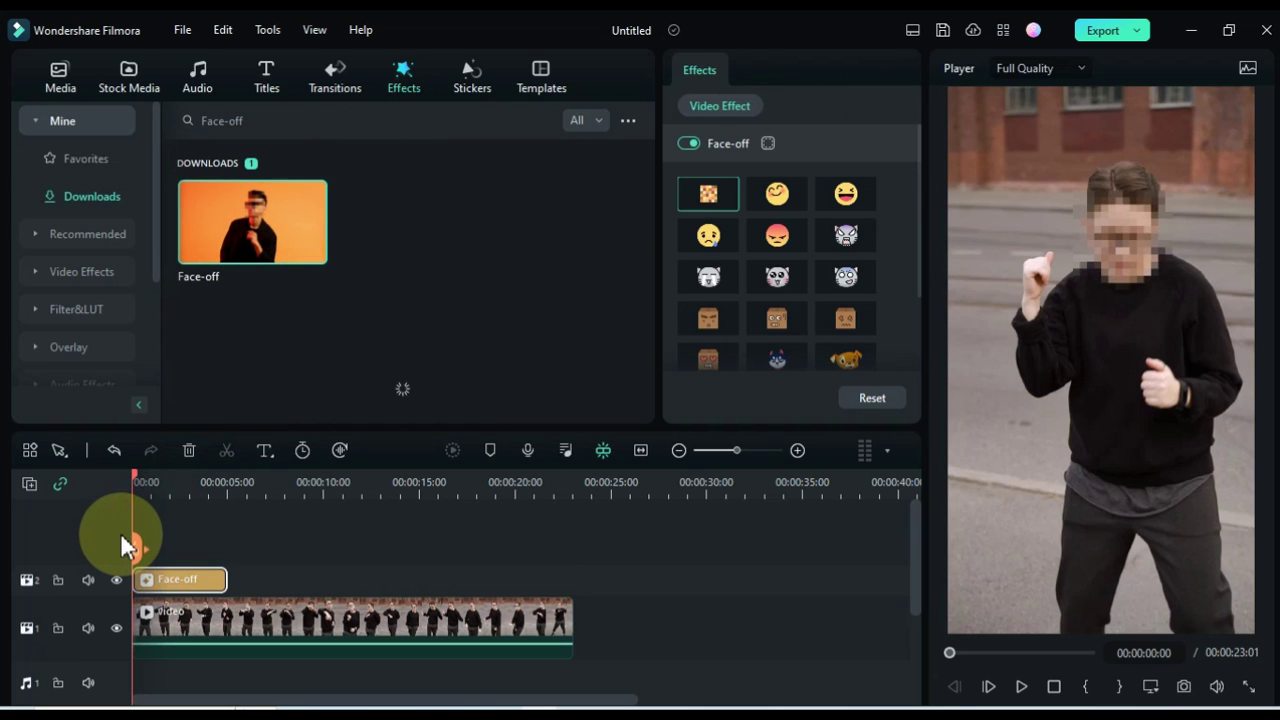
drag(225, 575, 564, 571)
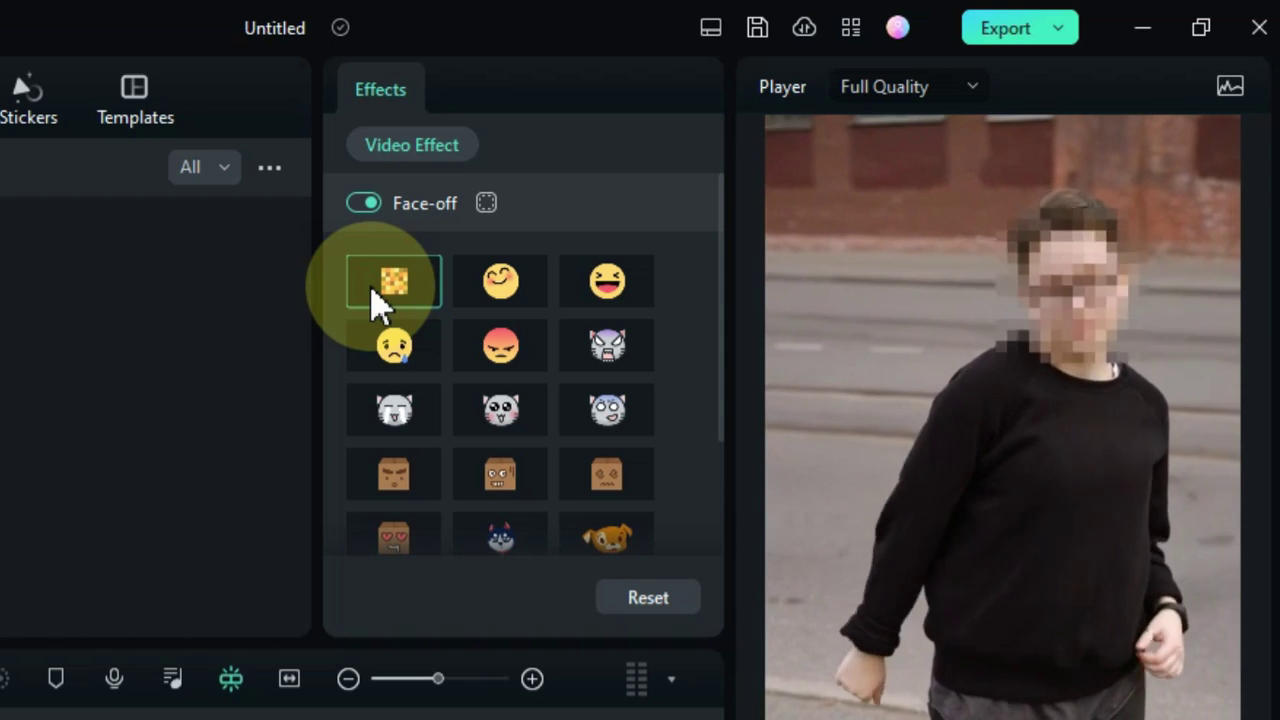
Step: Cycle the Face-off masks through emojis, cats, box faces, fox and pumpkin, ending on the panda
click(603, 283)
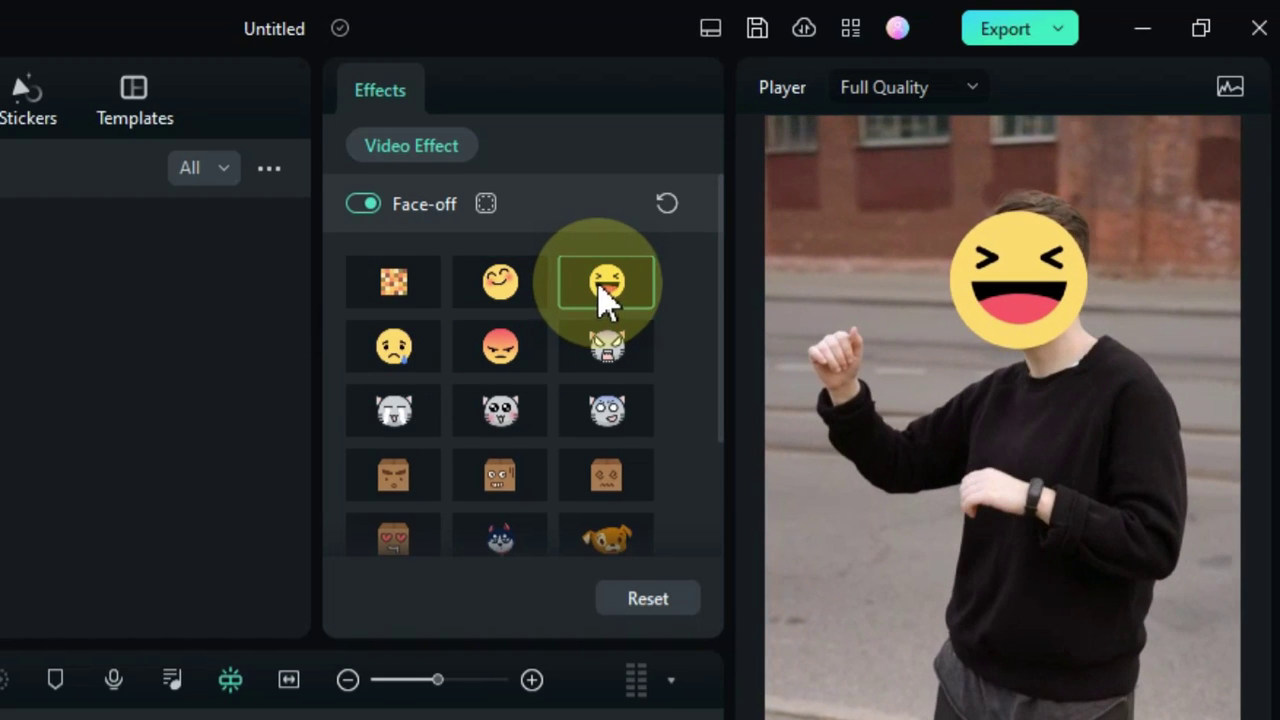
click(395, 350)
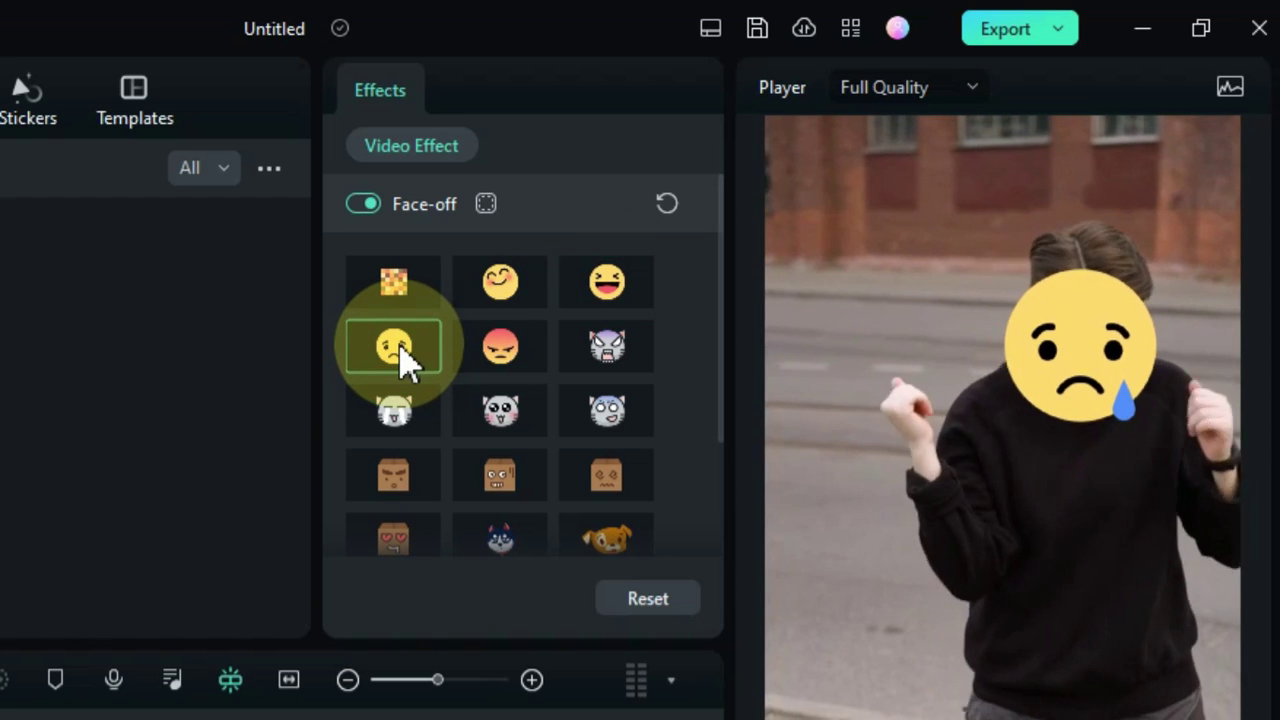
click(600, 360)
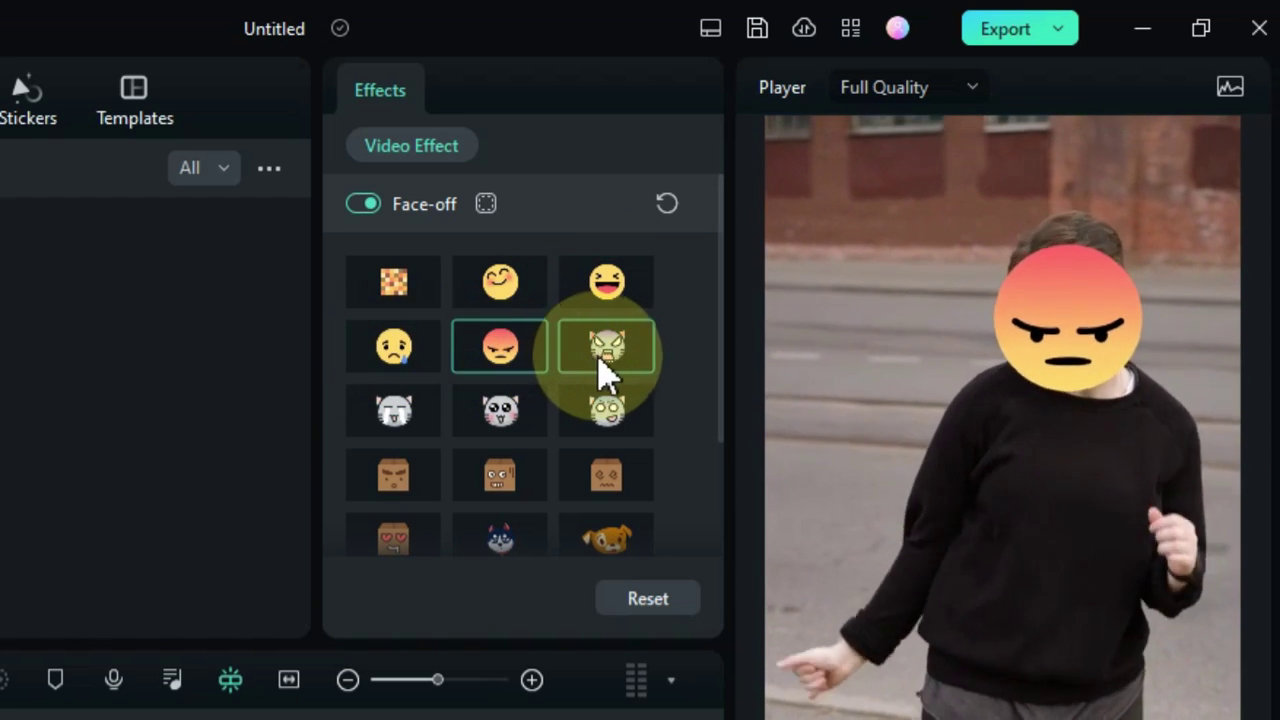
click(400, 425)
scroll(391, 420, down, 1)
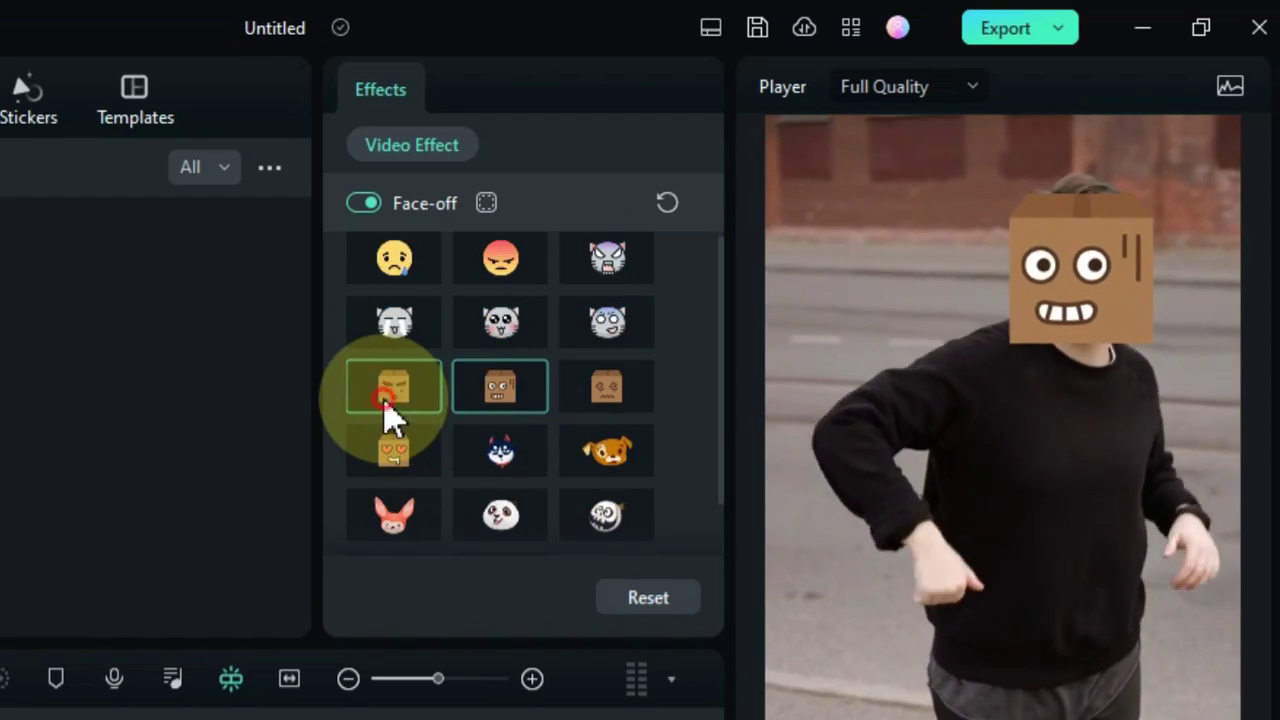
click(391, 405)
click(391, 466)
scroll(400, 460, down, 1)
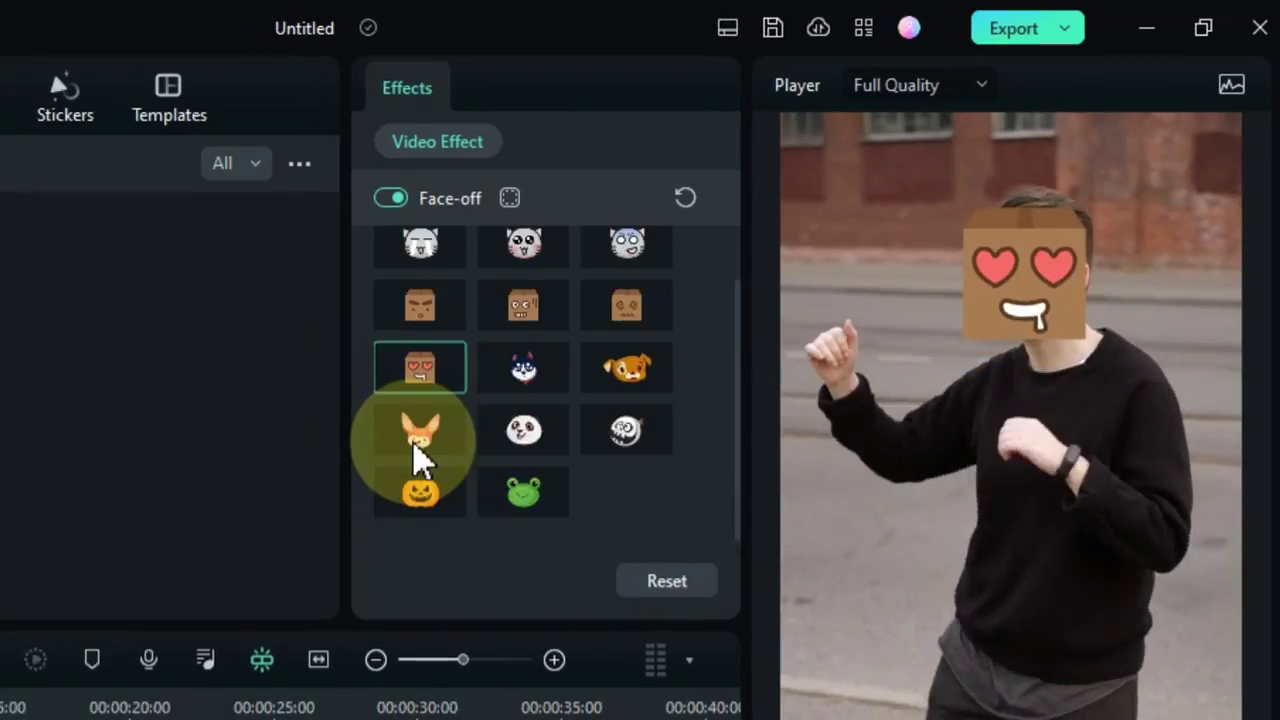
click(418, 440)
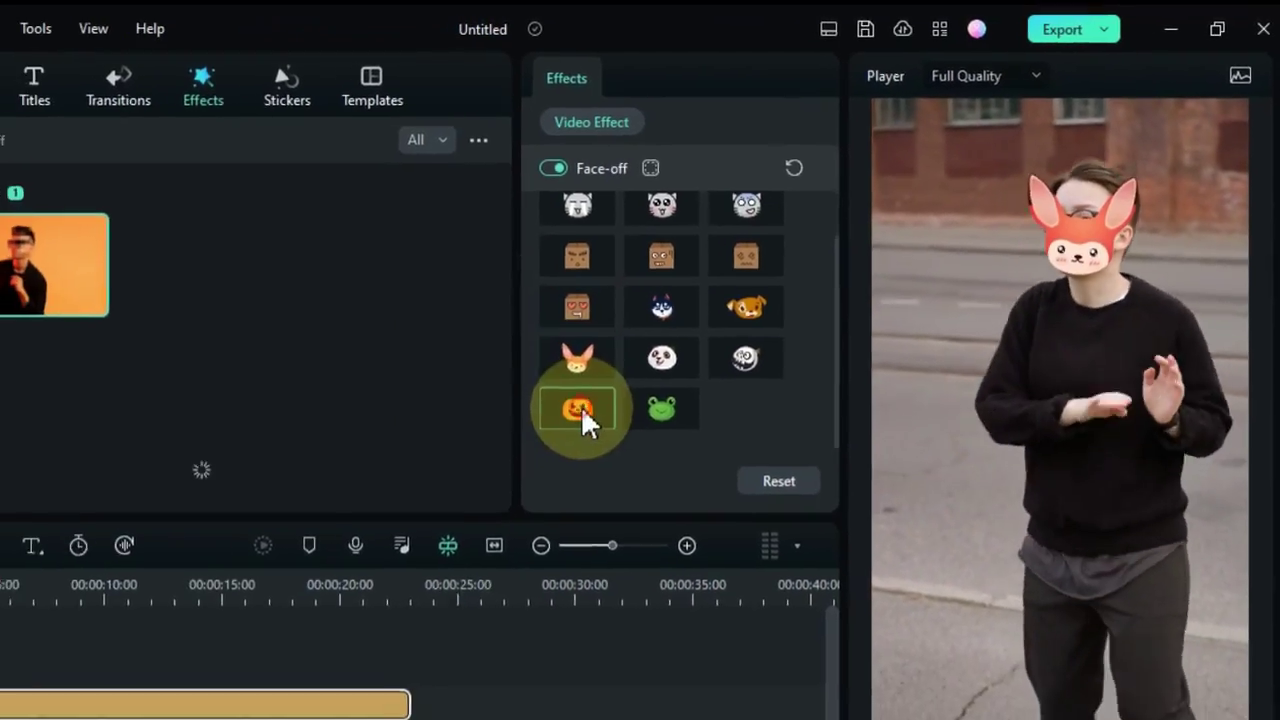
click(420, 490)
click(523, 490)
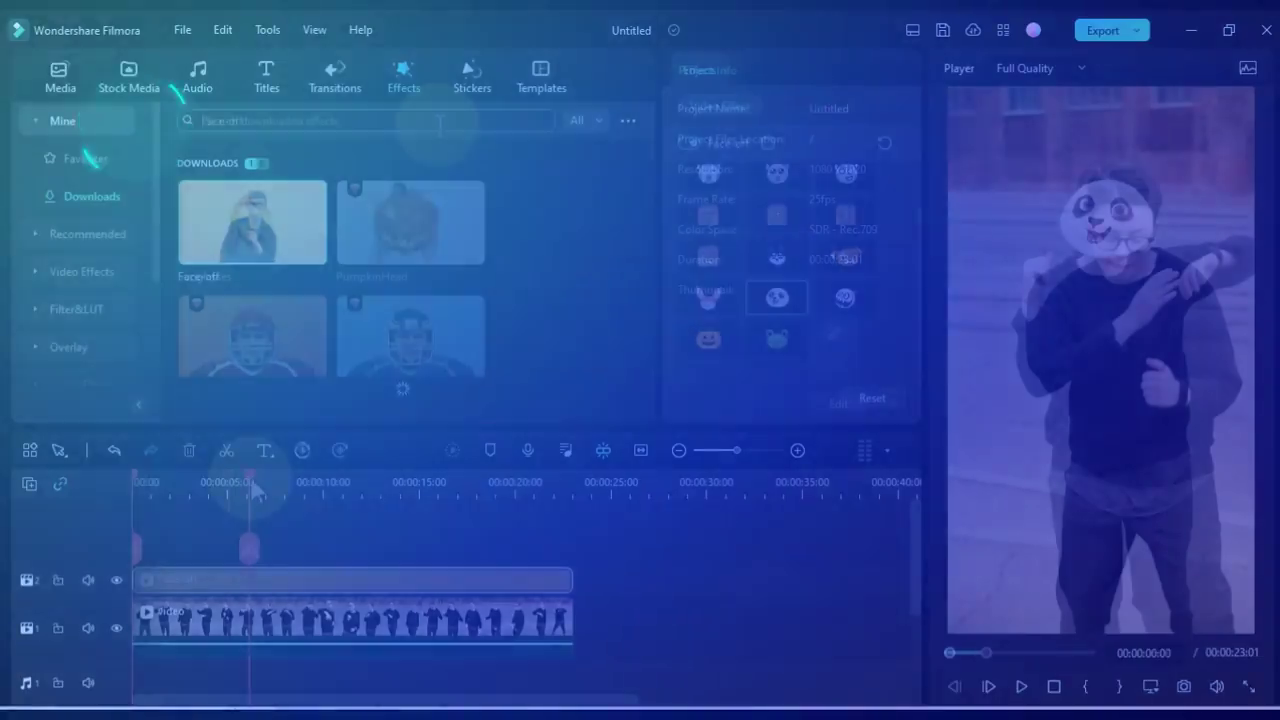
Step: Add the Balaclava effect on track 2, extend it to the video's end, and play the preview
click(506, 134)
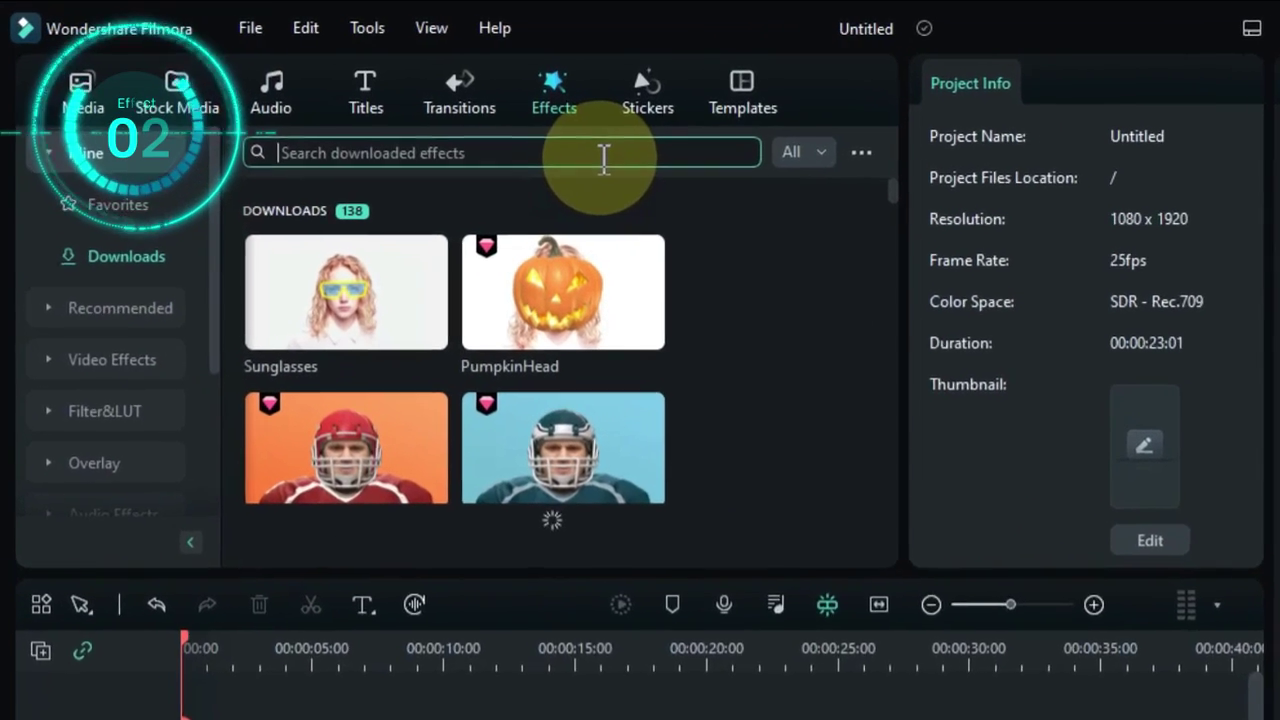
text(Balac)
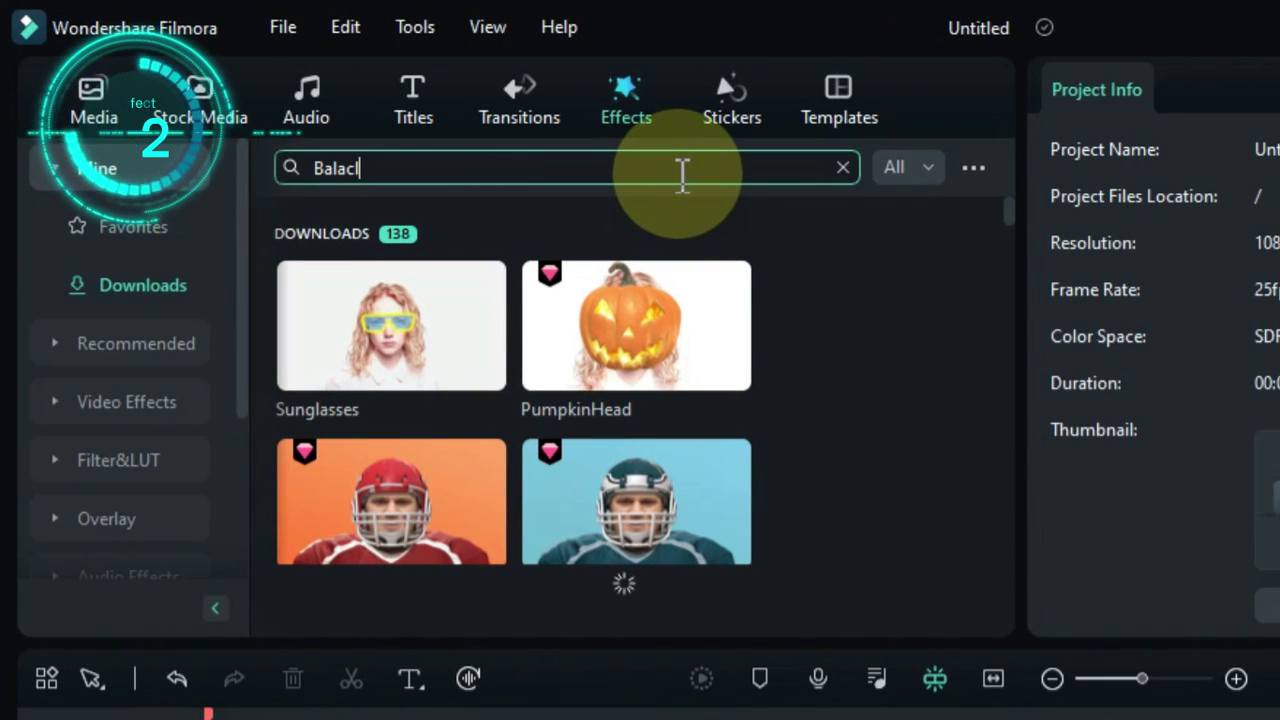
text(lava)
key(Return)
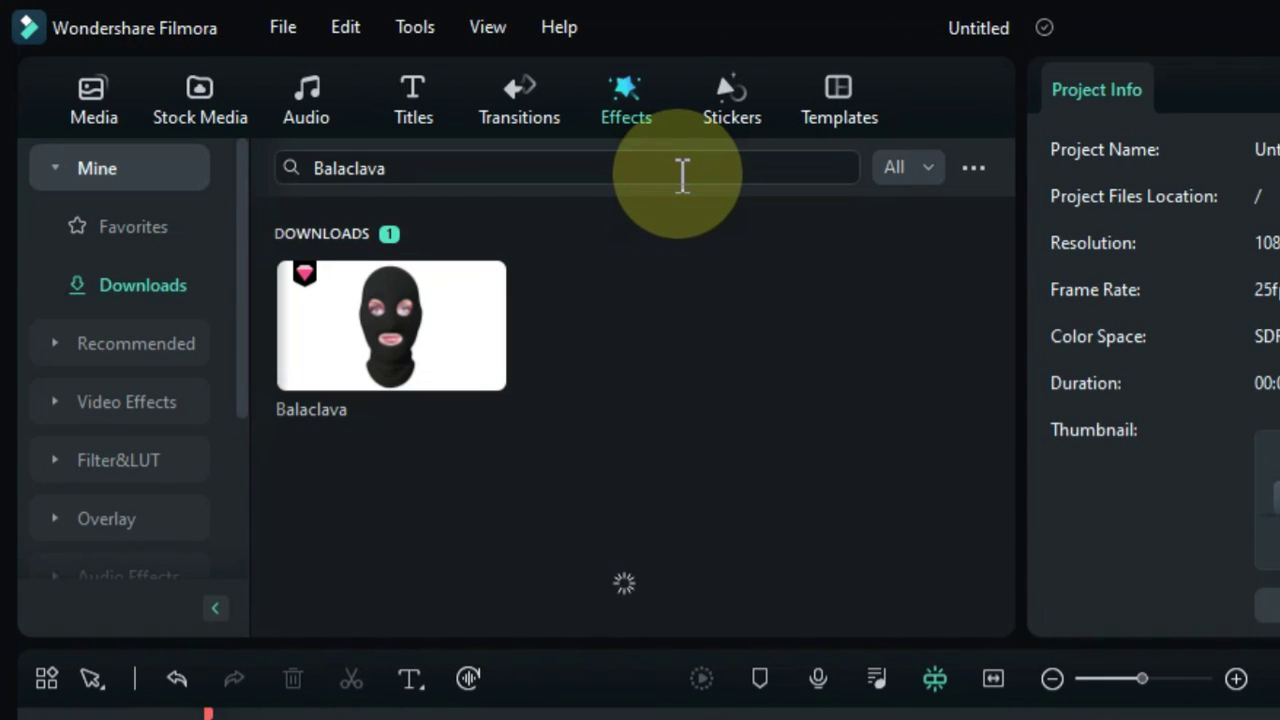
drag(414, 318, 133, 592)
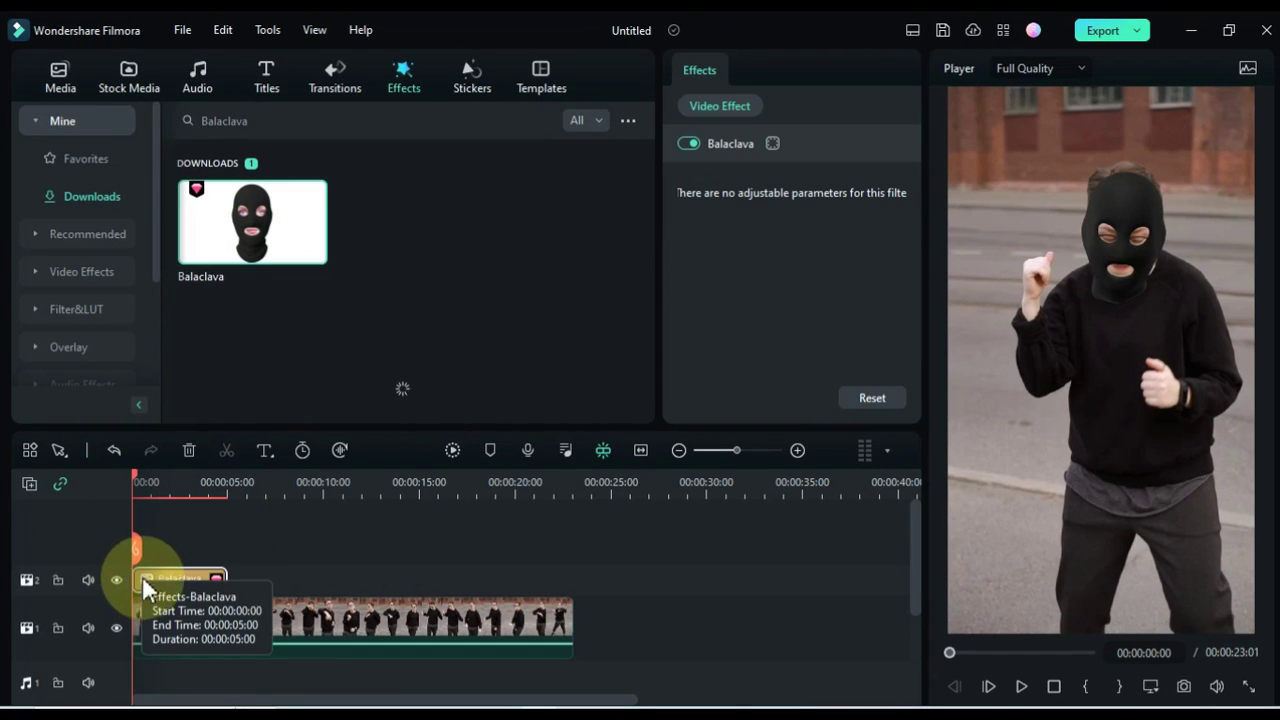
drag(220, 585, 568, 578)
key(space)
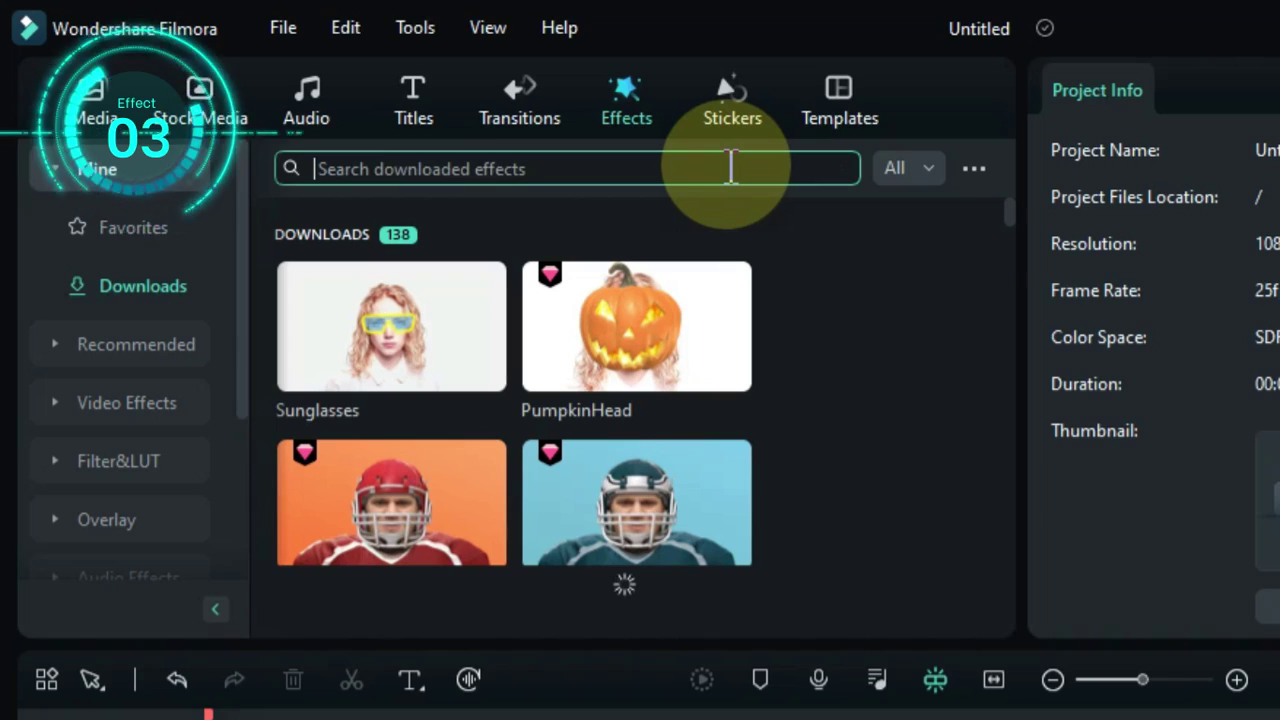
Step: Add the ElectronicMask effect above the dance video and lengthen it to 00:00:20:02
text(Electr)
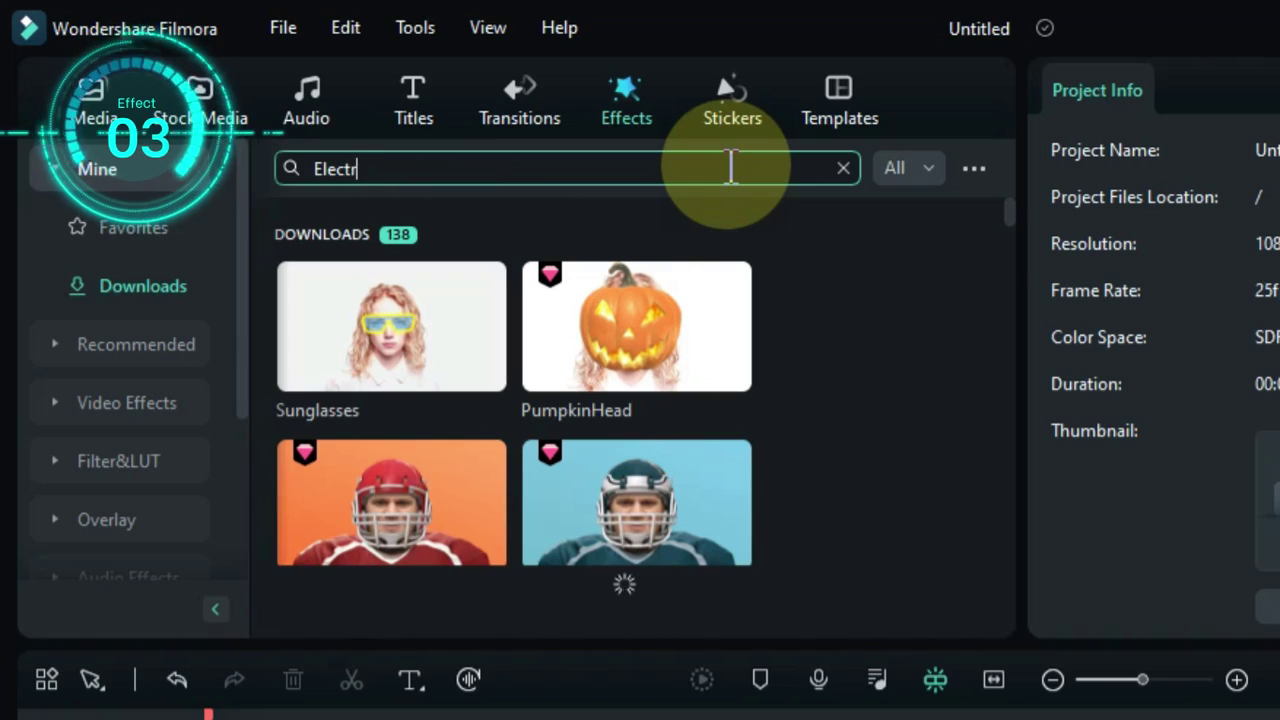
text(onicMask)
key(Return)
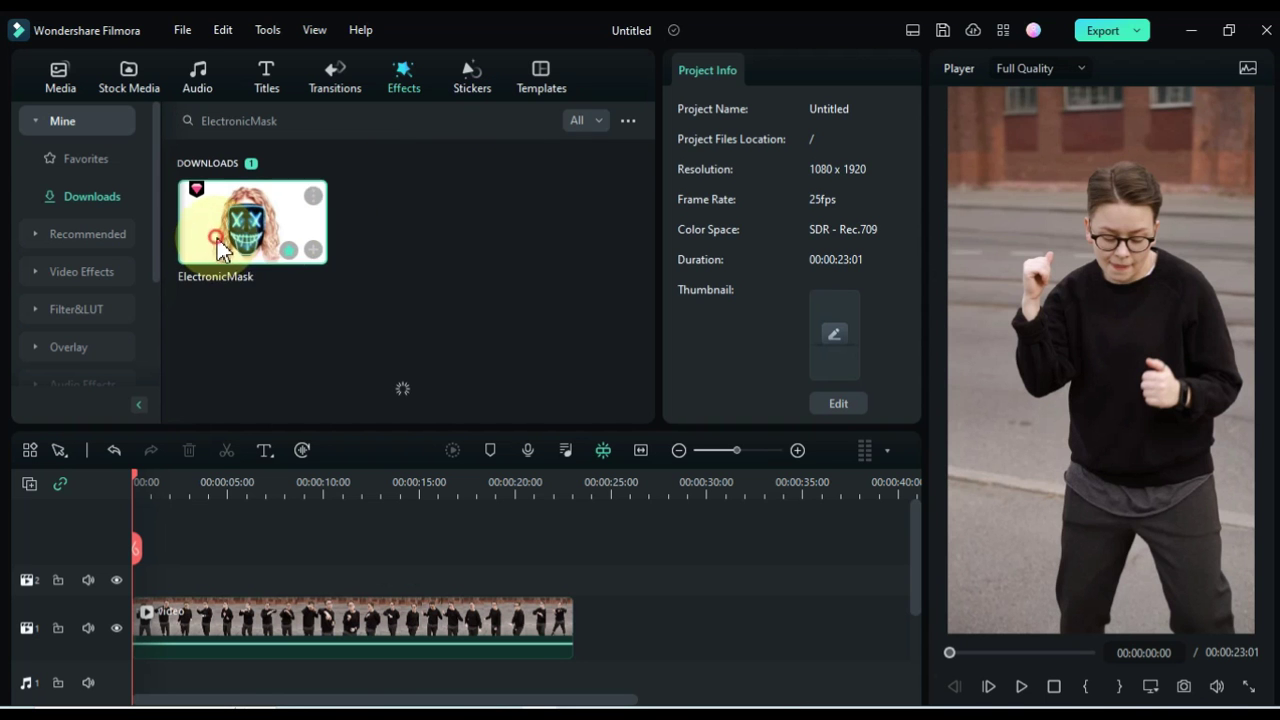
drag(164, 582, 134, 583)
drag(222, 579, 567, 587)
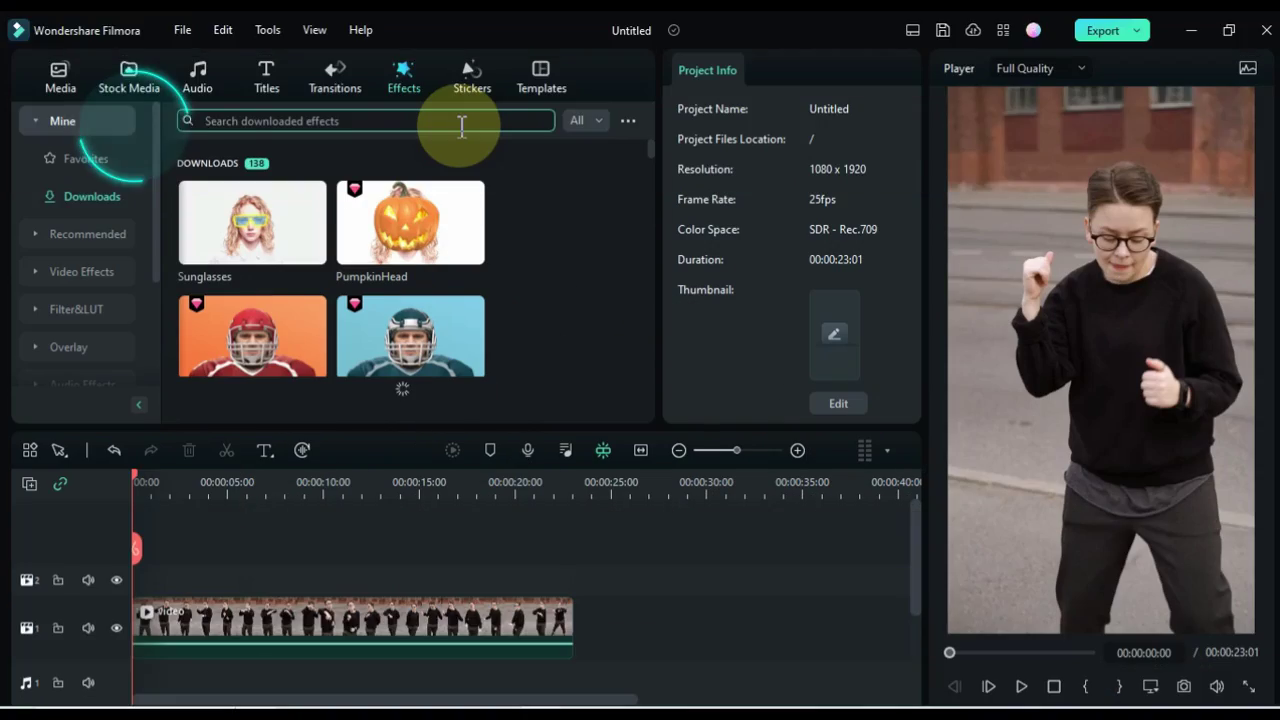
Step: Search 'Racinghe' and place the Racinghelmet effect on track 2 spanning the whole clip
text(Racinghelmet)
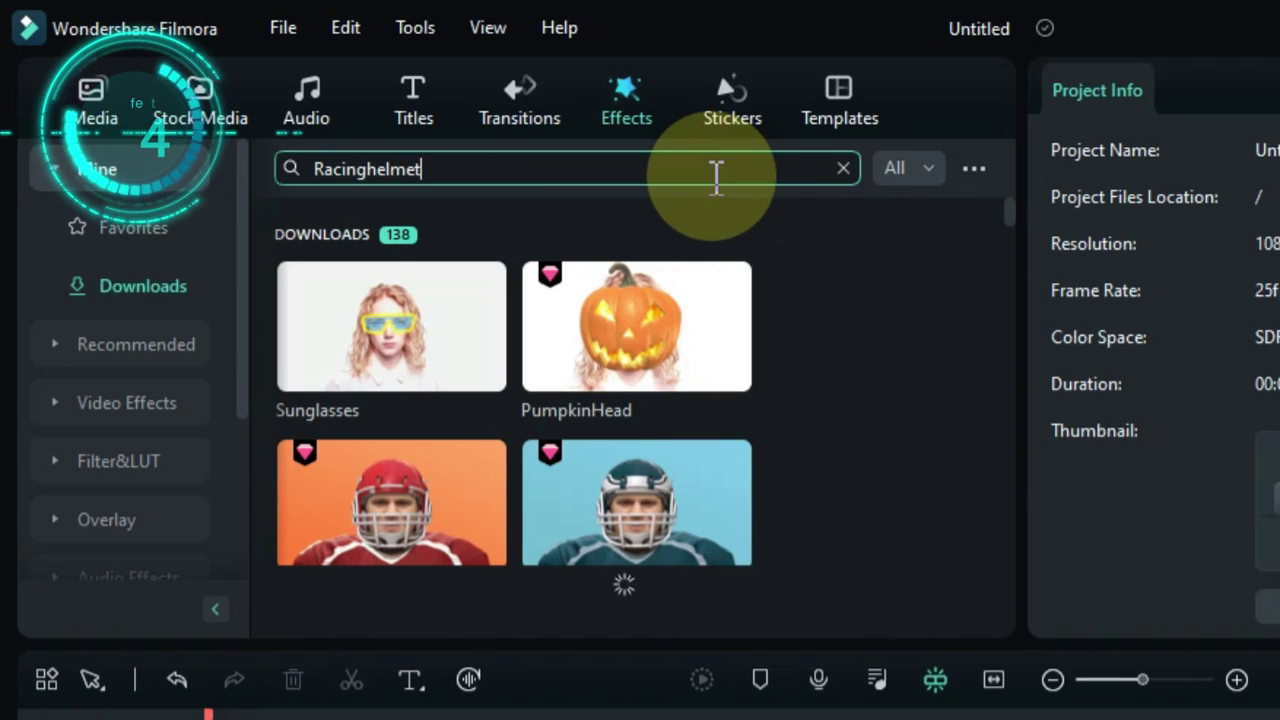
key(Return)
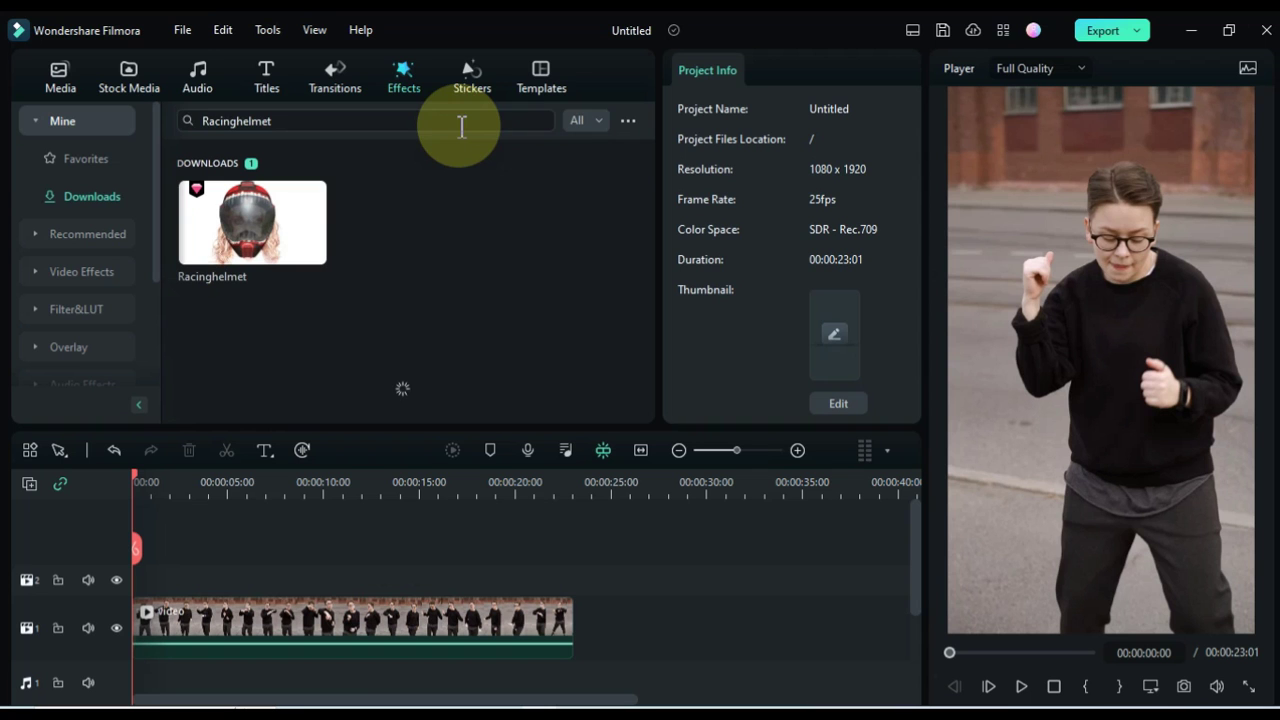
drag(251, 255, 208, 555)
drag(145, 585, 566, 572)
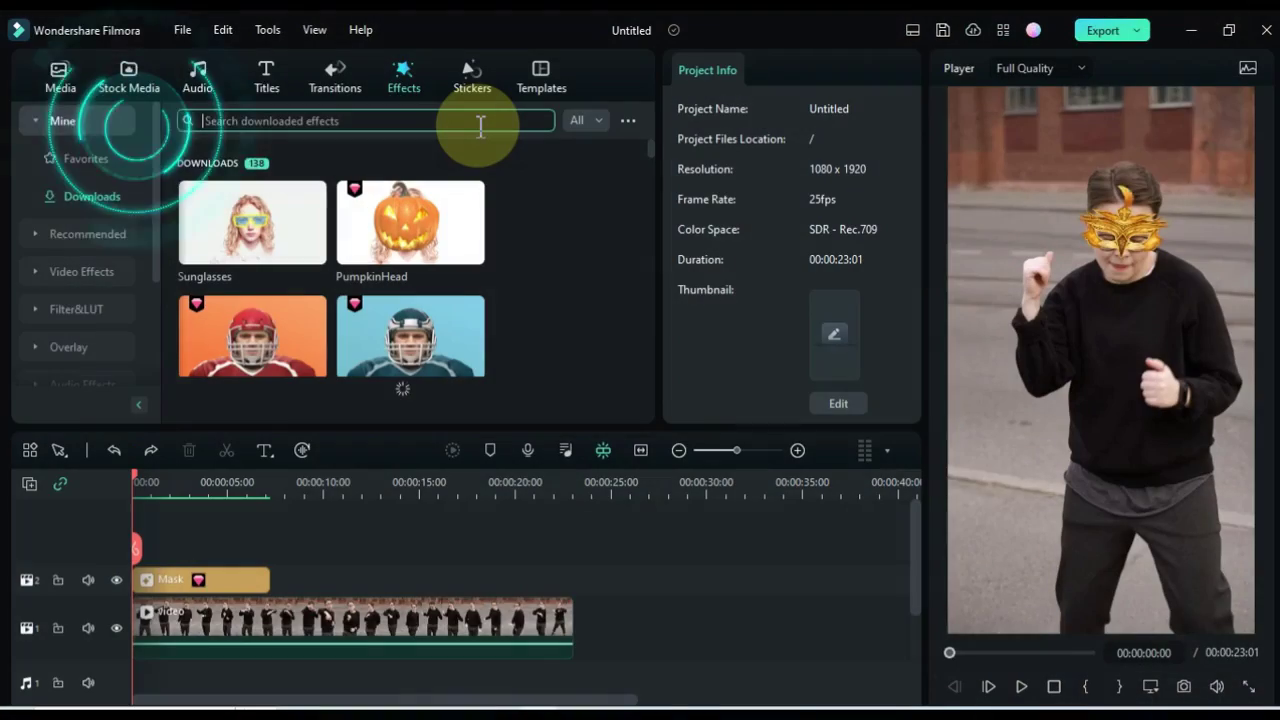
Step: Search Fairy and place the Fairy effect on a new track 3 above the video
text(Fairy)
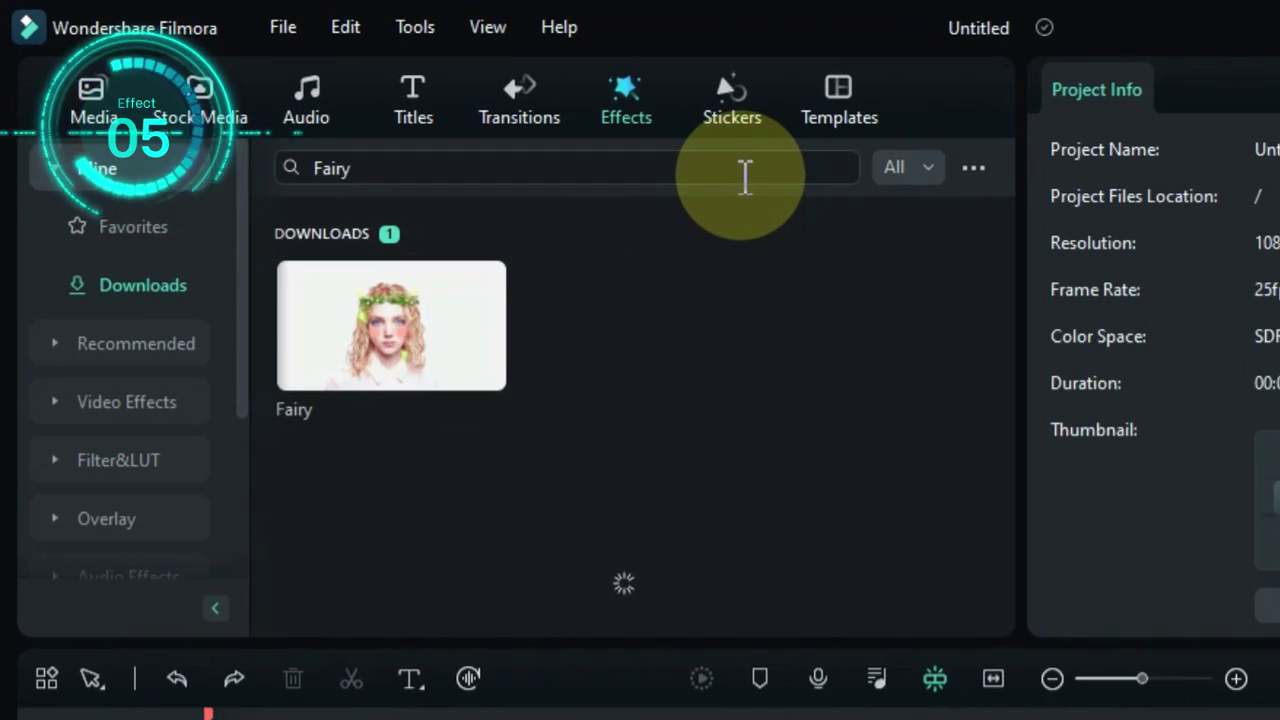
drag(349, 386, 250, 719)
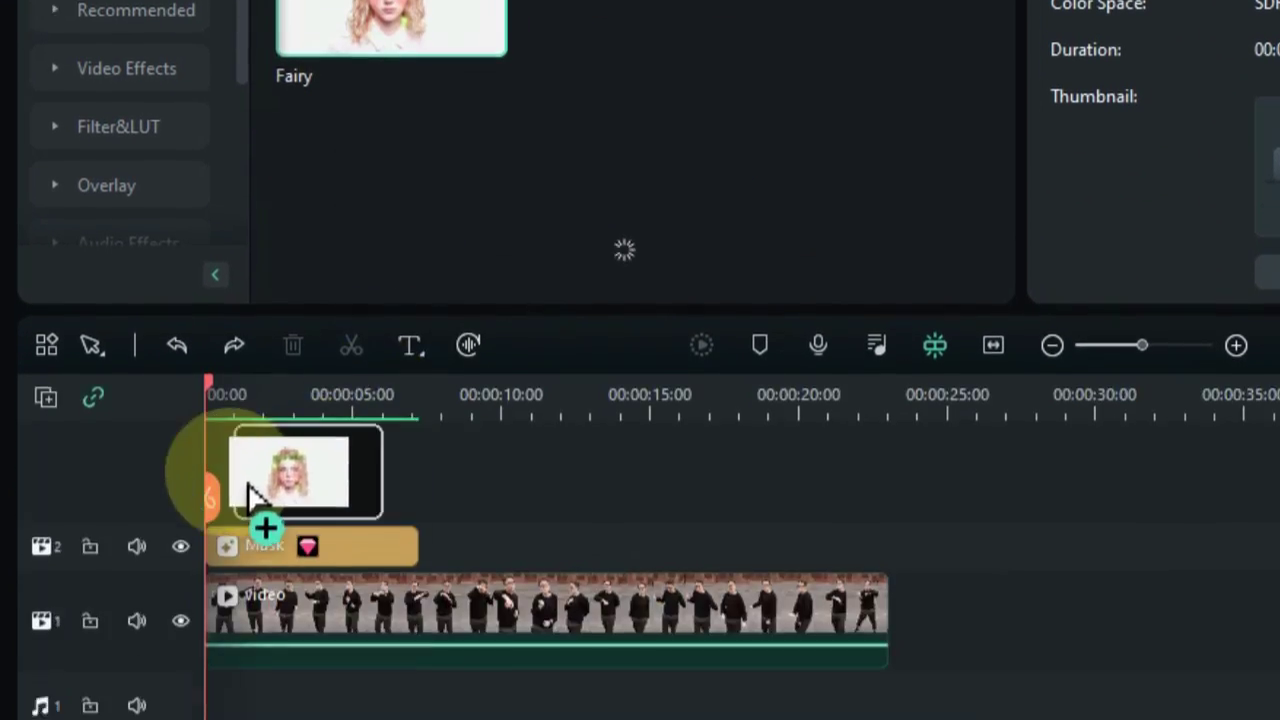
drag(250, 495, 409, 521)
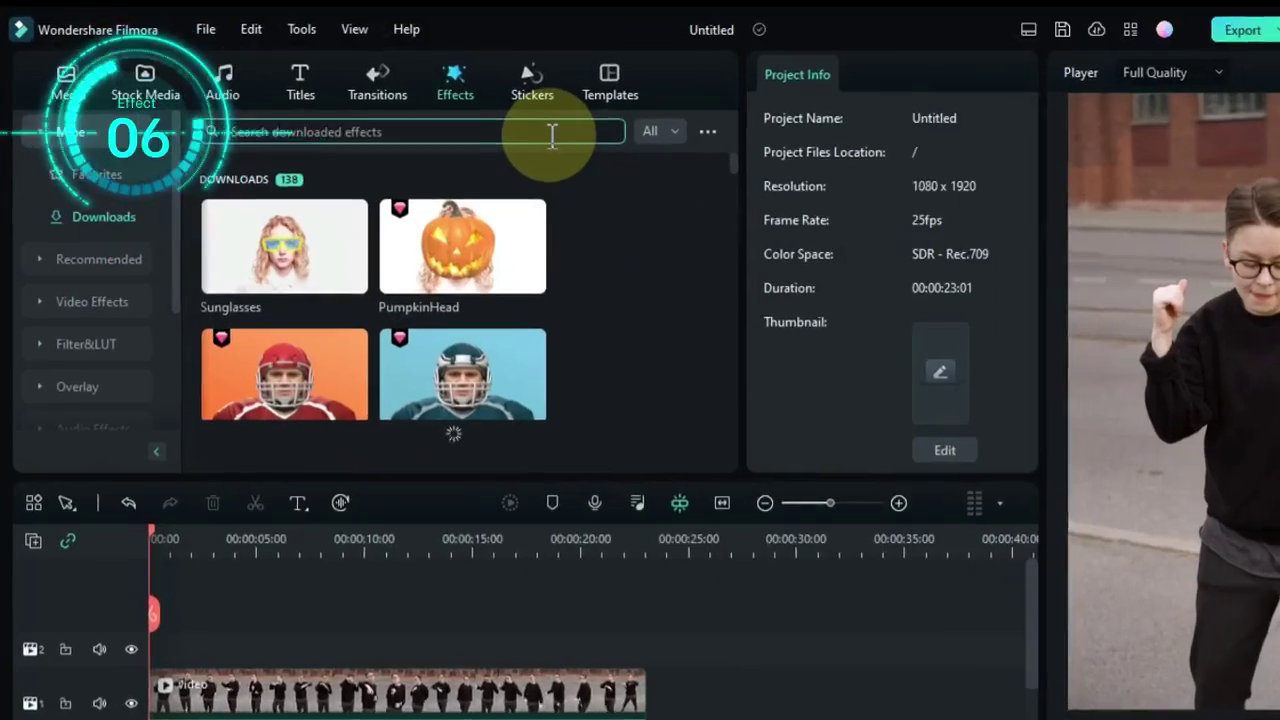
Step: Add the Dog hood effect above the dance video and play the preview
text(Dog Hood)
key(Return)
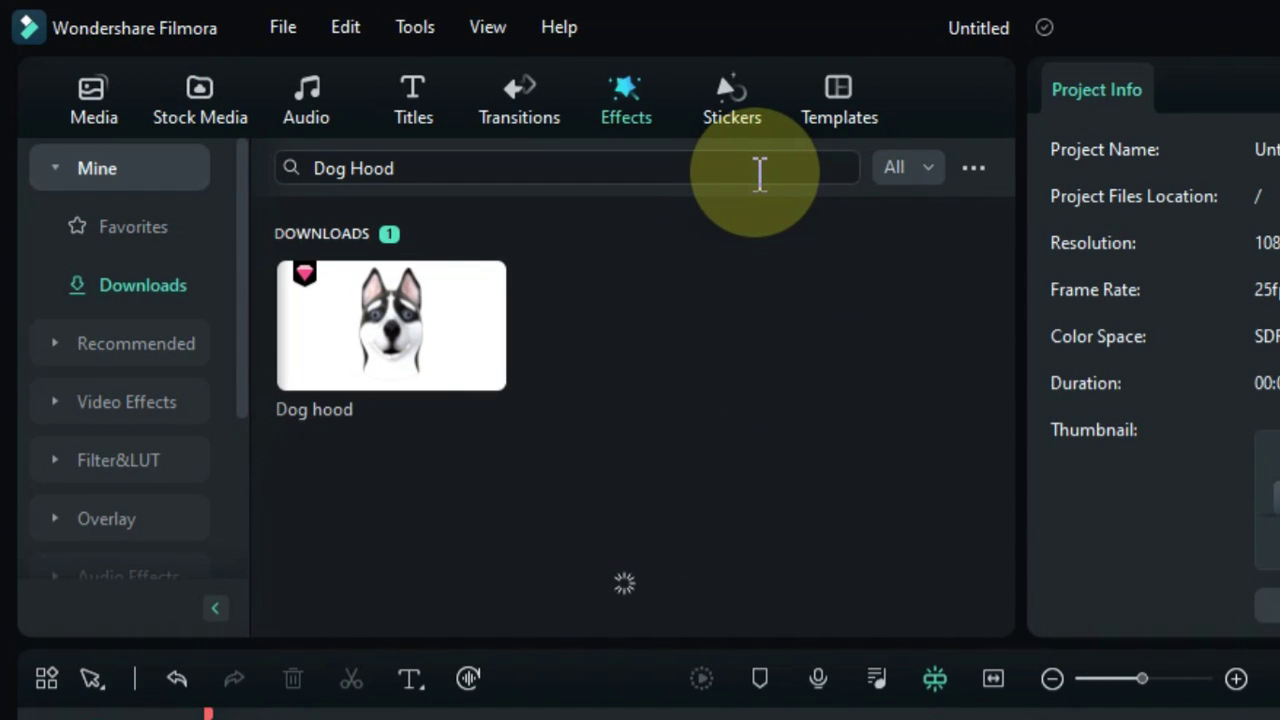
drag(386, 357, 248, 719)
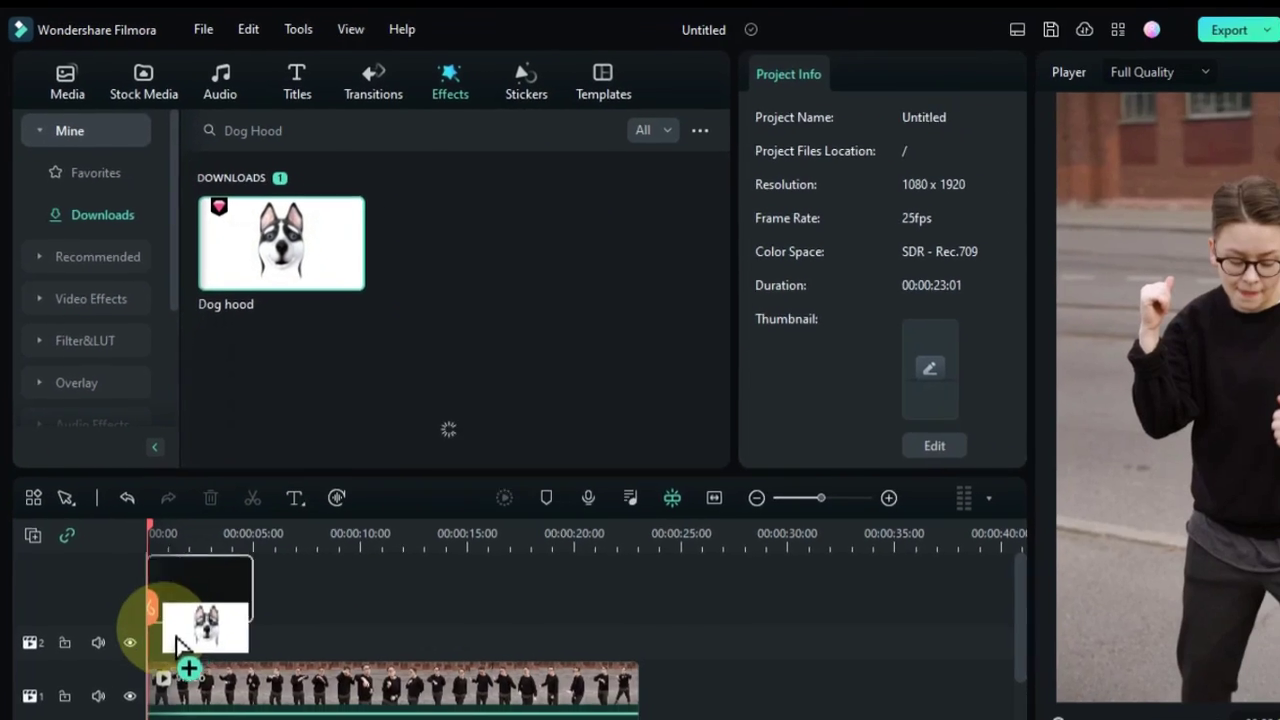
drag(178, 645, 140, 651)
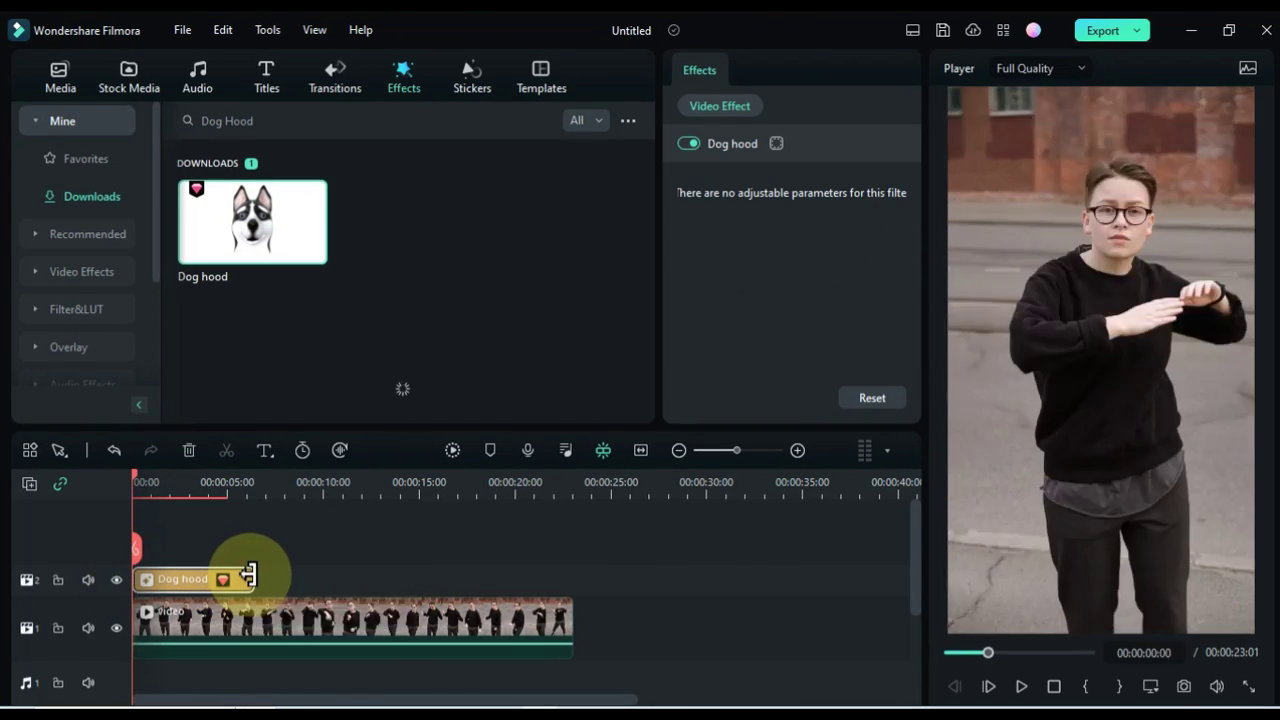
key(space)
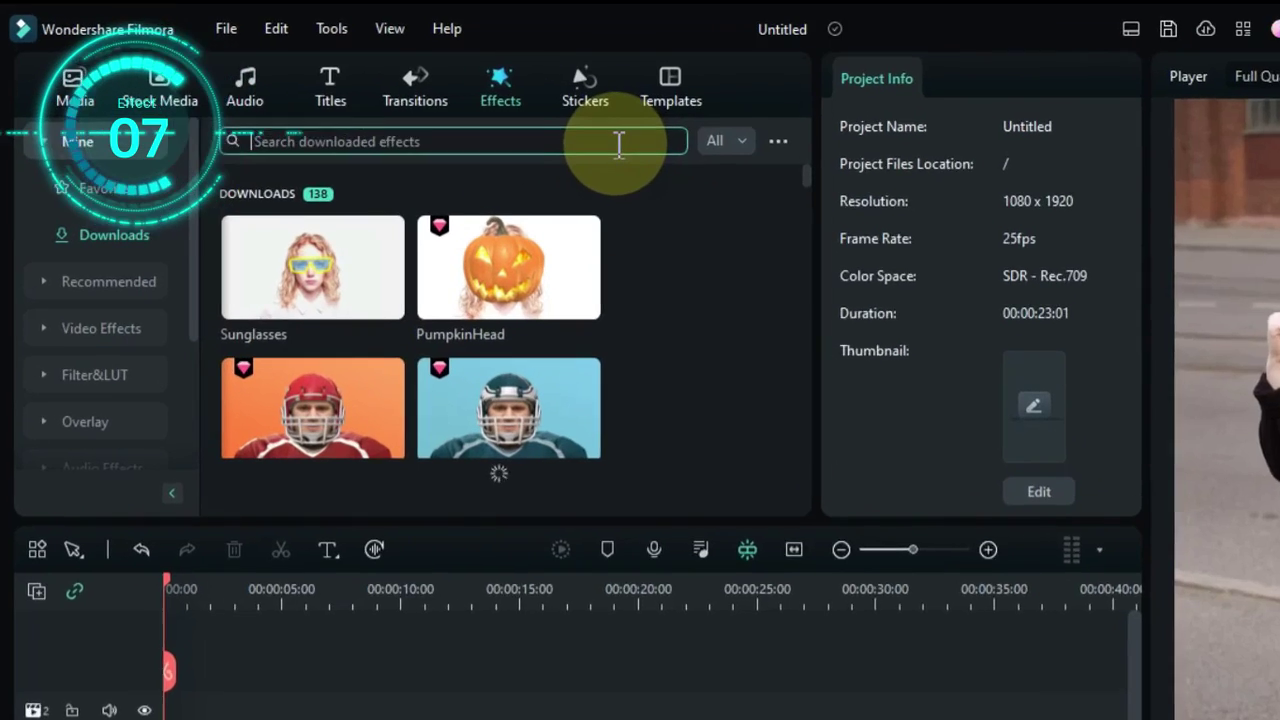
text(Eyeglass)
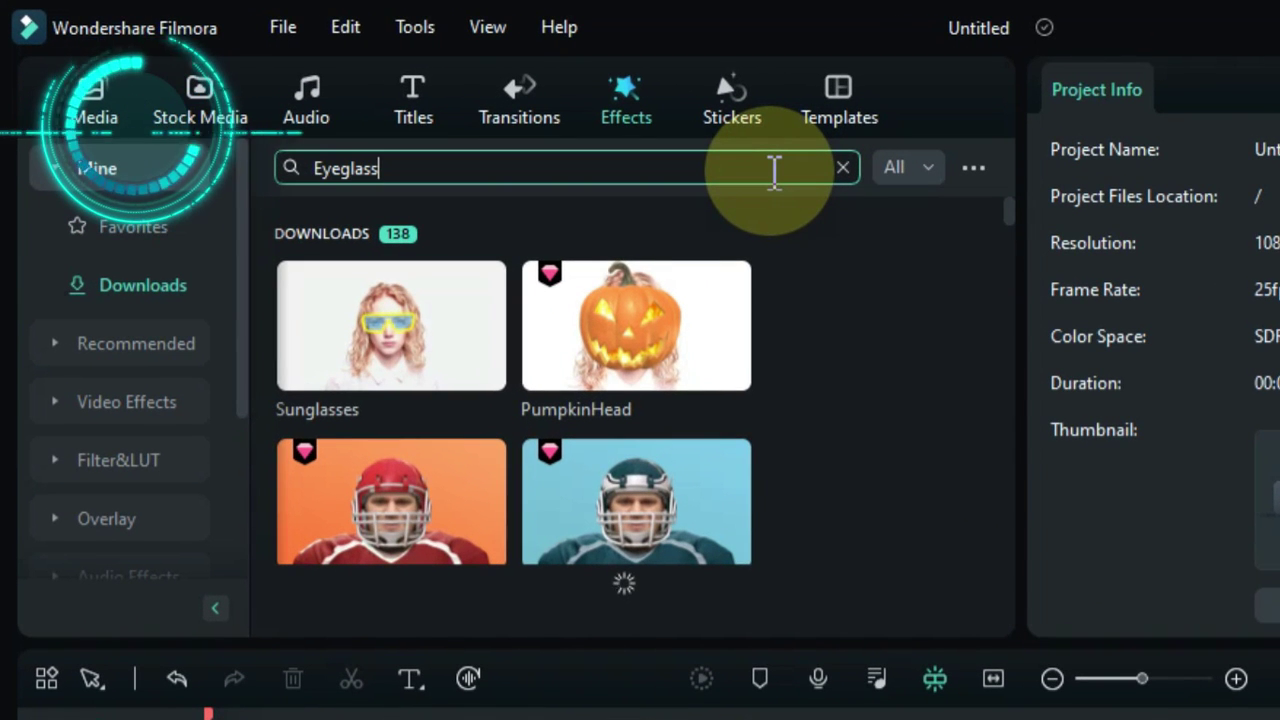
Step: Find the Eyeglass effect and place it above the dance clip
key(Return)
drag(500, 300, 212, 719)
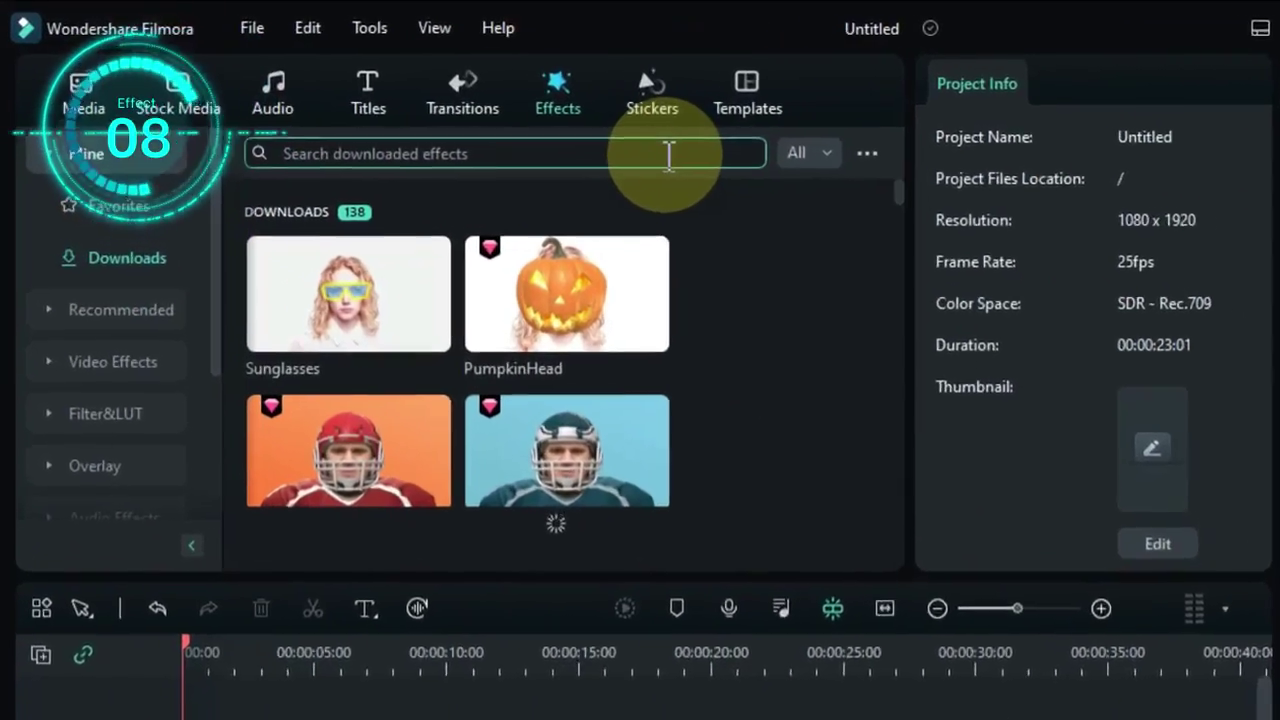
Step: Place the golden Mask effect on track 2 above the dance clip and play it back
key(Return)
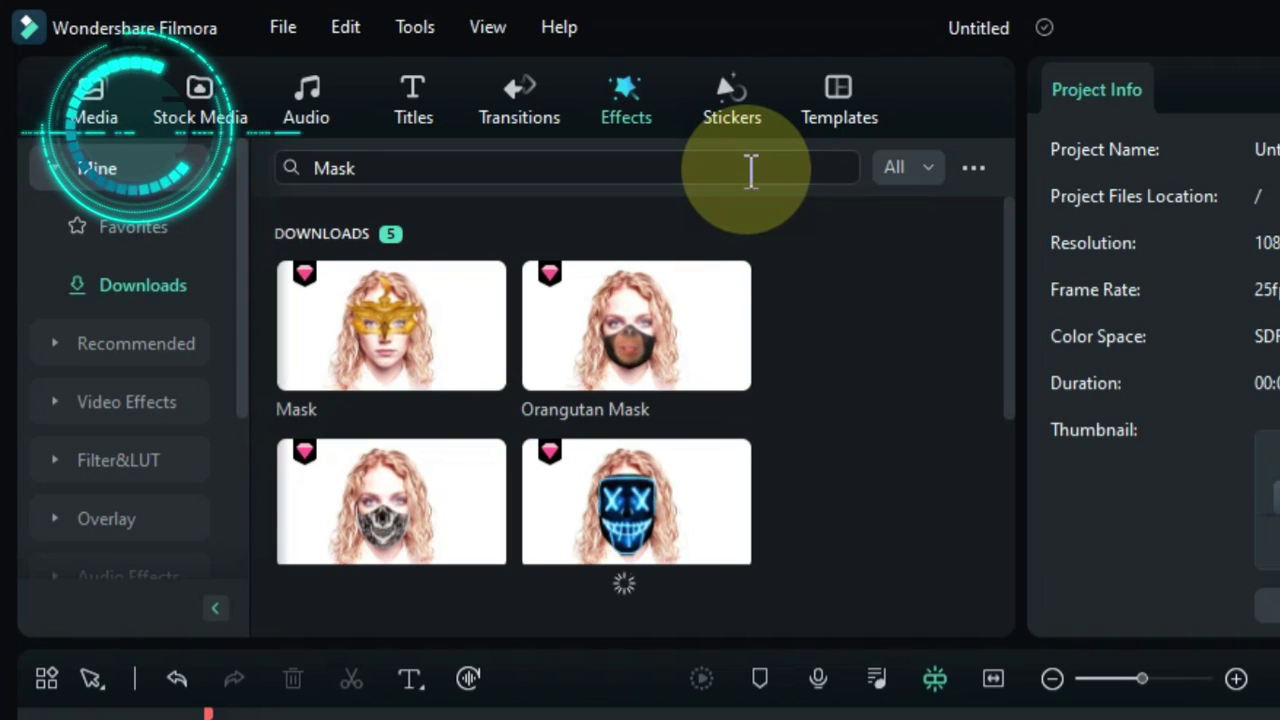
drag(338, 355, 225, 719)
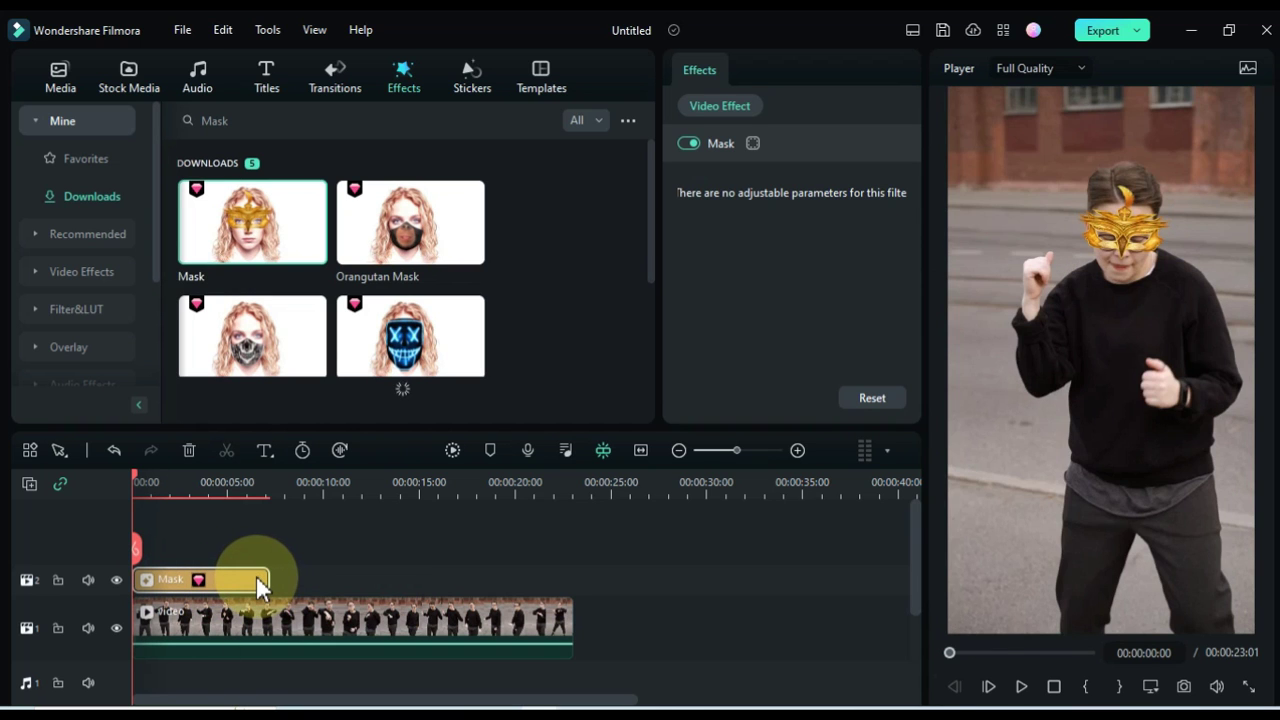
key(space)
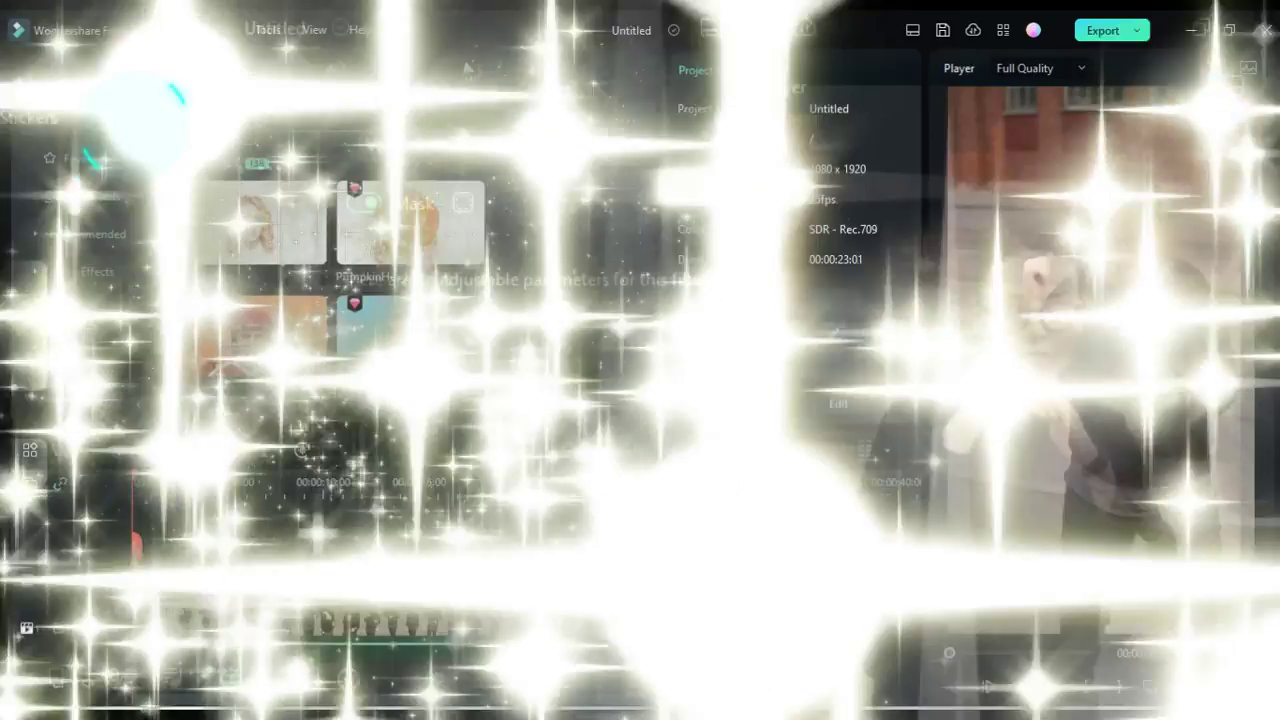
Step: Search 'Neon' and place the Neonface effect on the second track
click(457, 130)
text(Neonface)
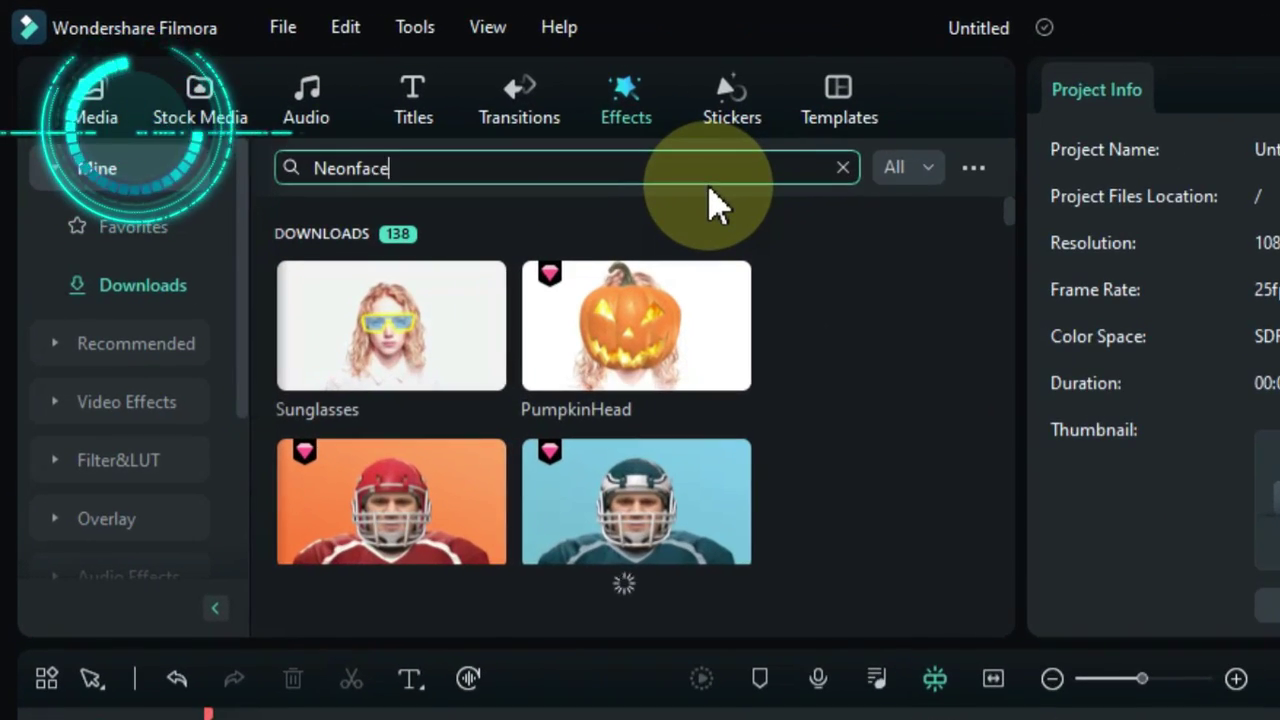
key(Return)
drag(400, 320, 249, 719)
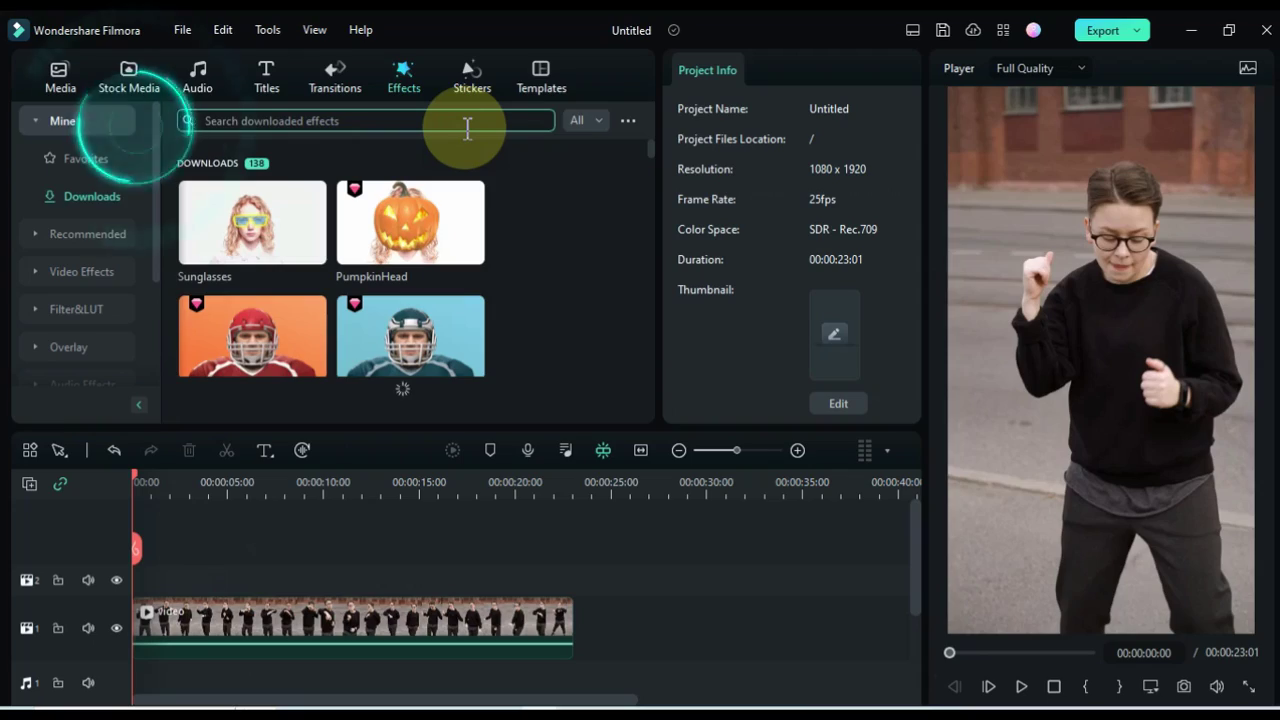
Step: Search 'Sun' and drop the Sunglasses effect above the start of the dance clip
text(Sunglass)
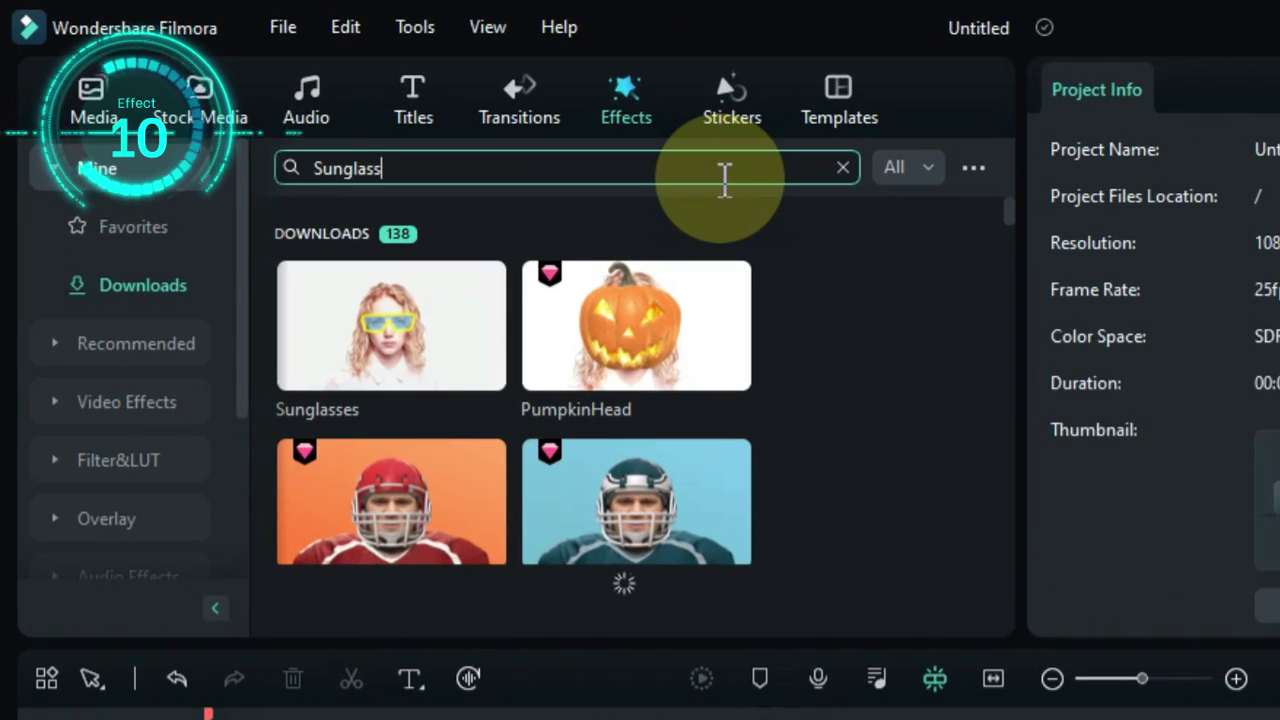
key(Return)
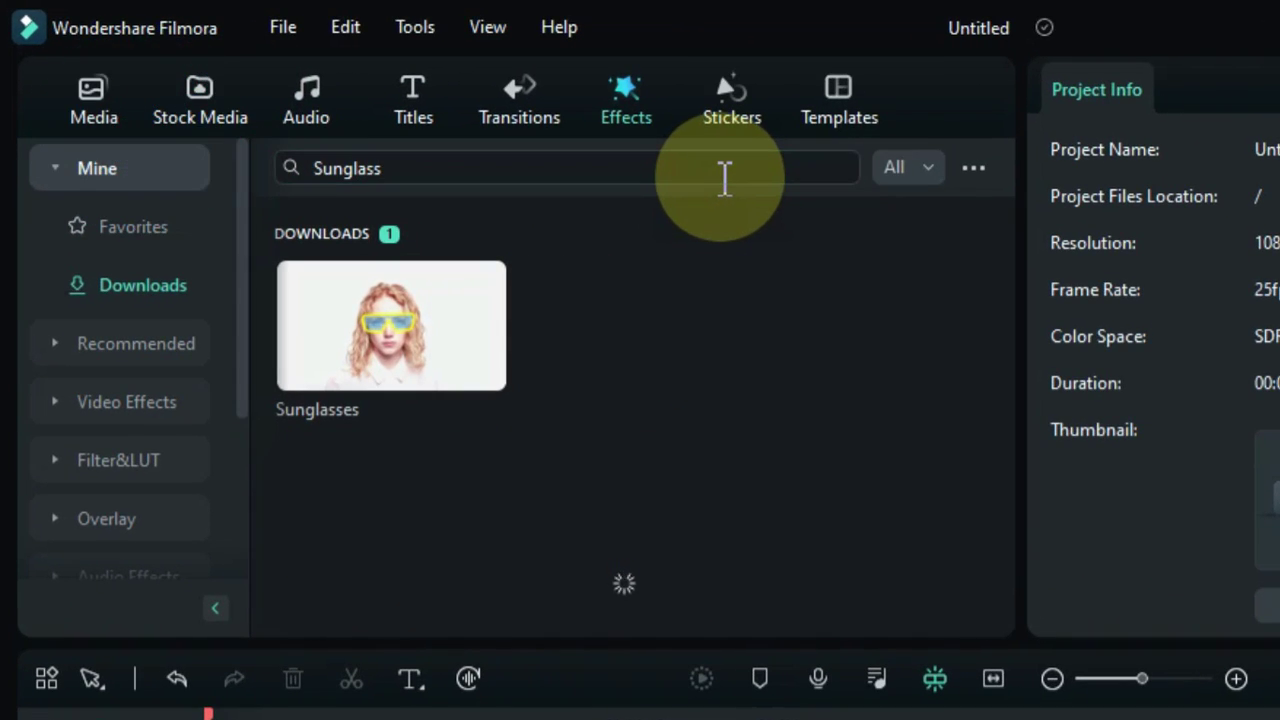
drag(491, 337, 180, 620)
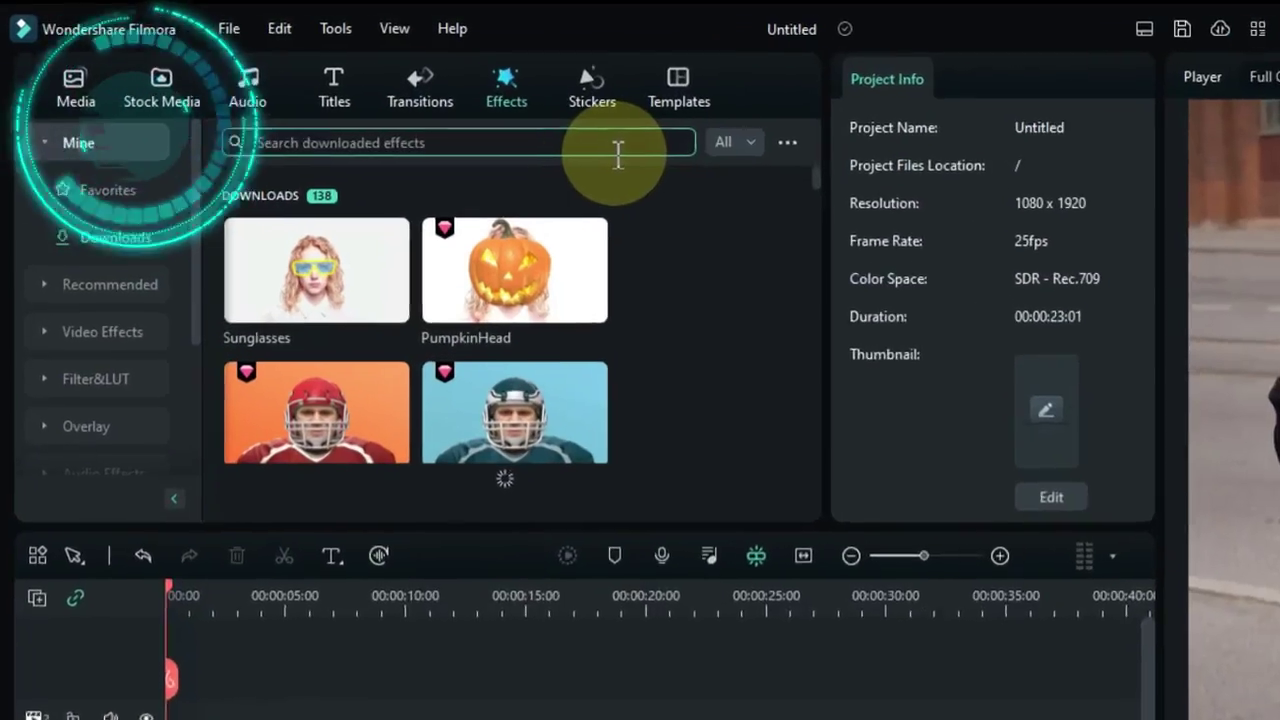
Step: Find the Skull Mask effect and place it on track 2 above the dance clip
text(Sk)
text(ull Mask)
key(Return)
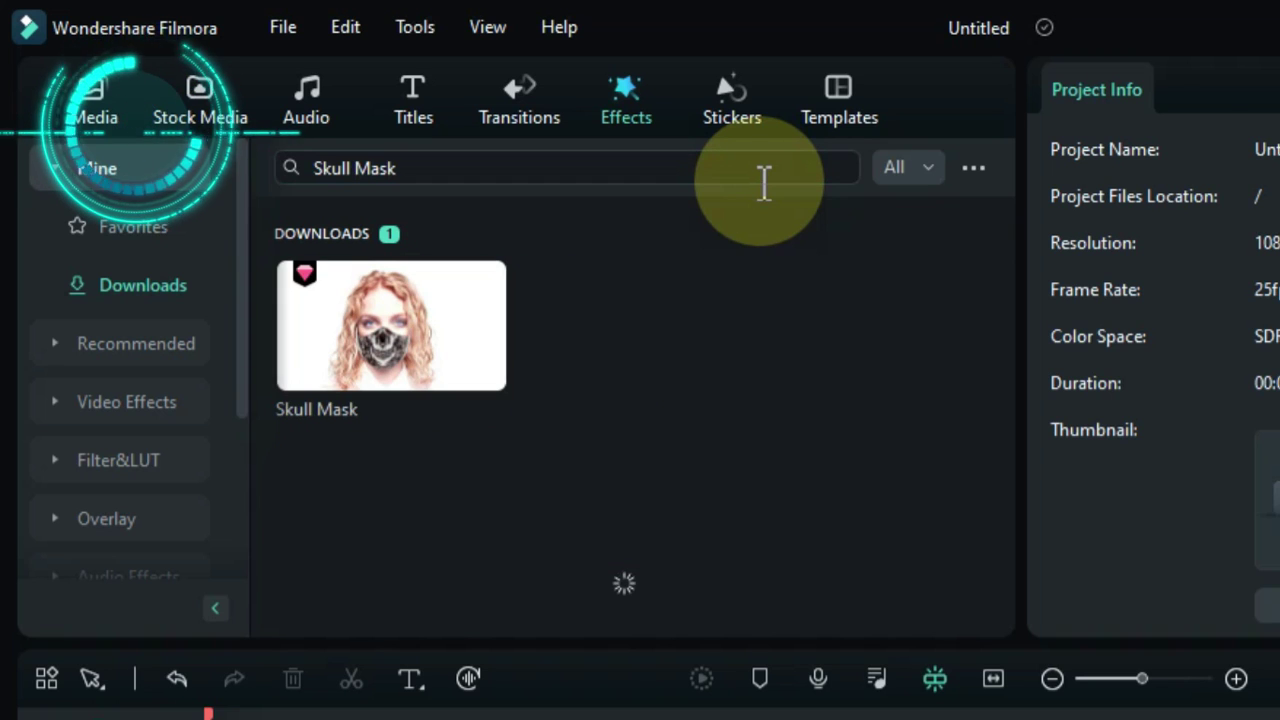
drag(434, 337, 404, 560)
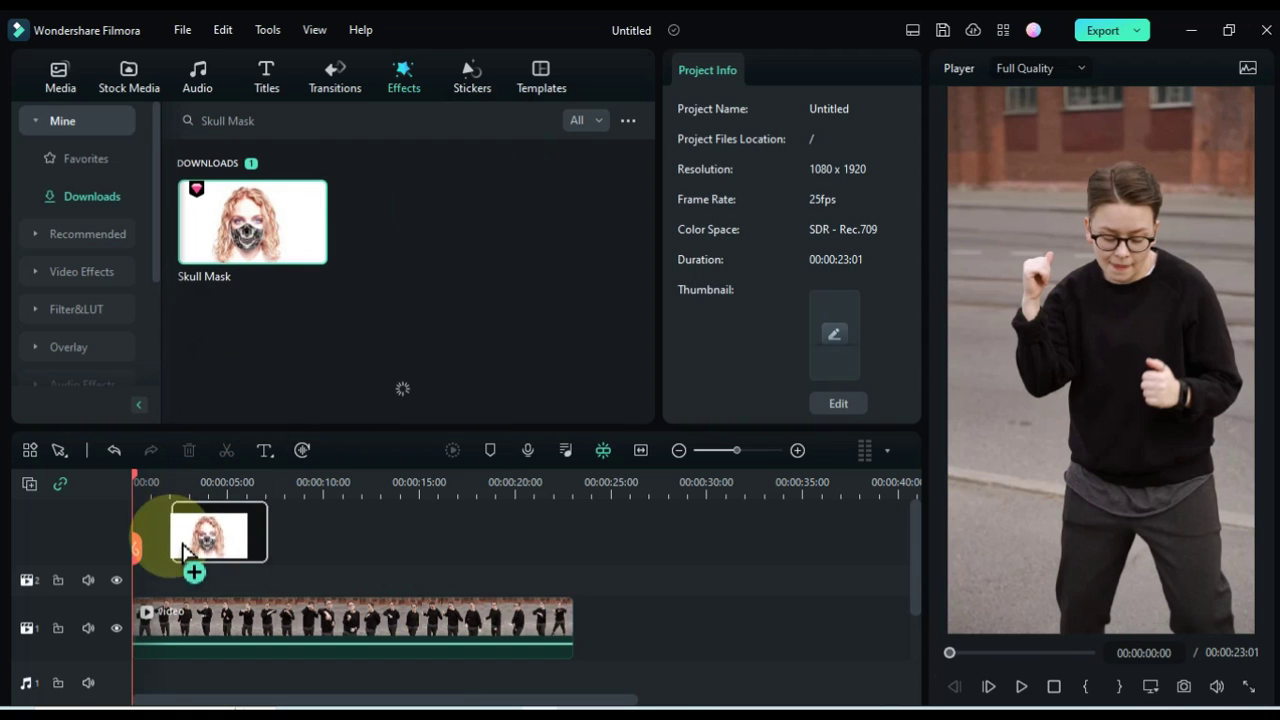
drag(141, 580, 168, 586)
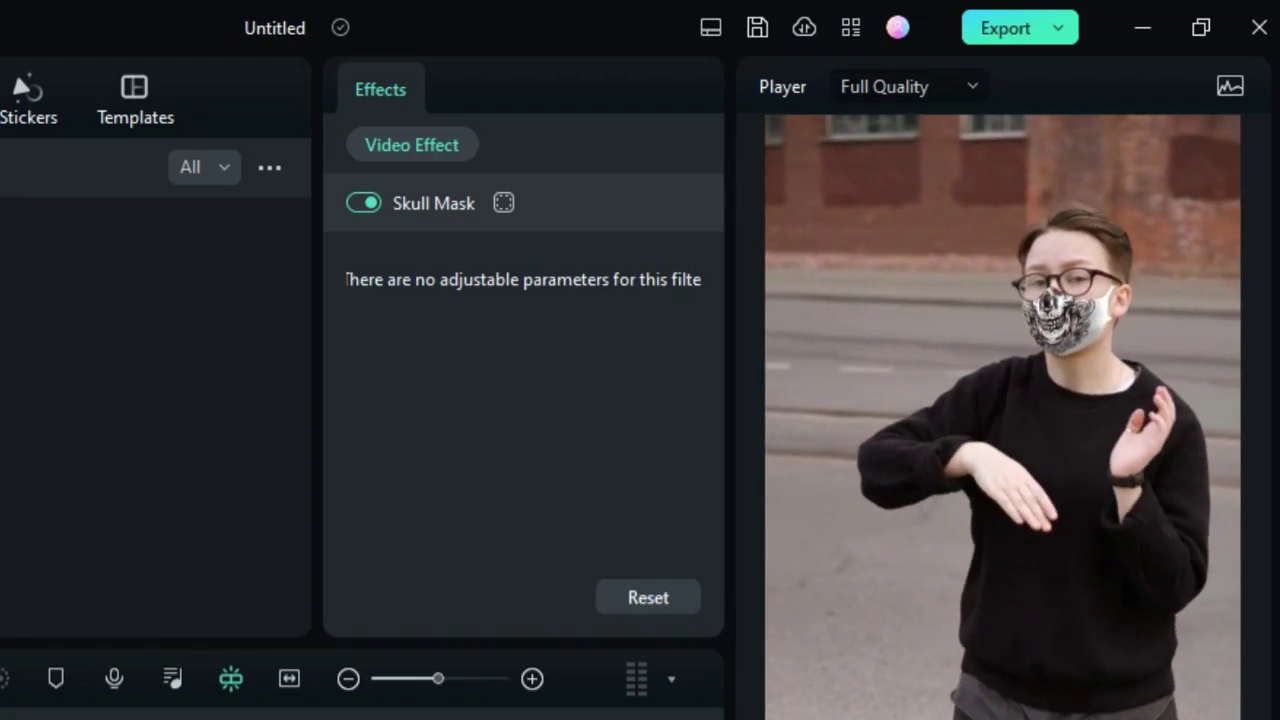
Step: Put the Orangutan Mask effect on track 2 over the dance clip and preview playback
text(Oran)
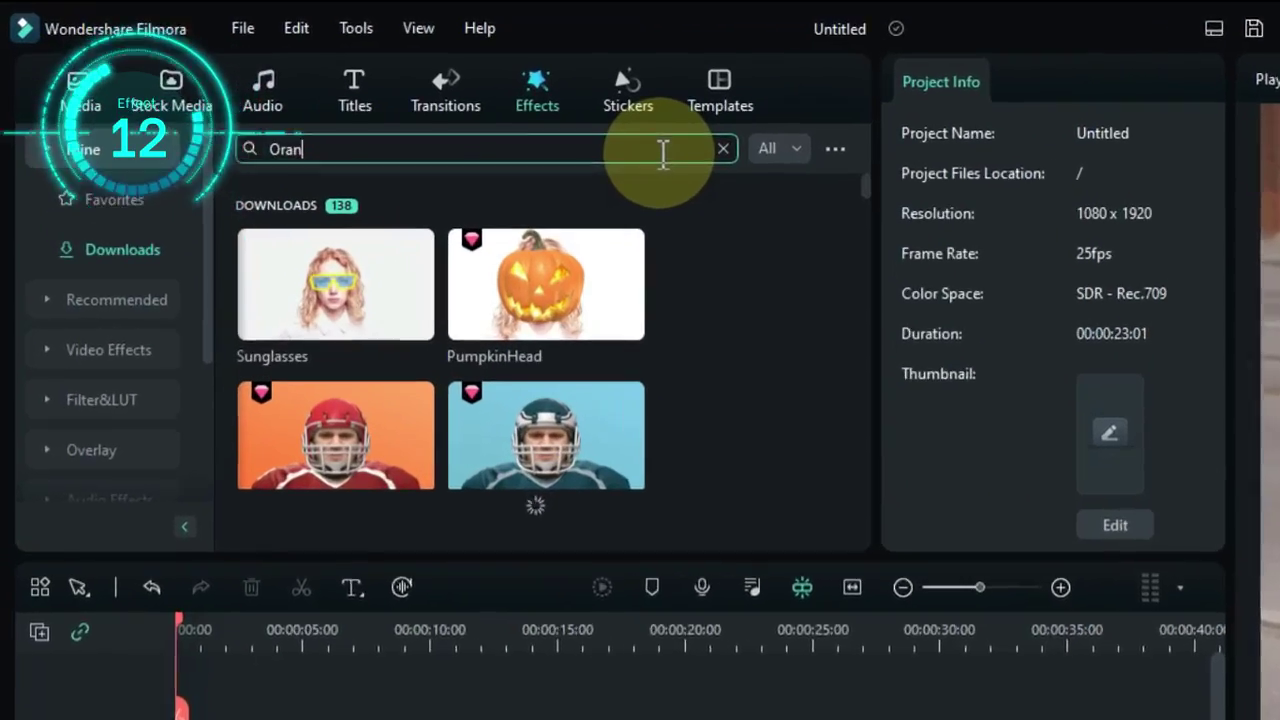
text(gutan M)
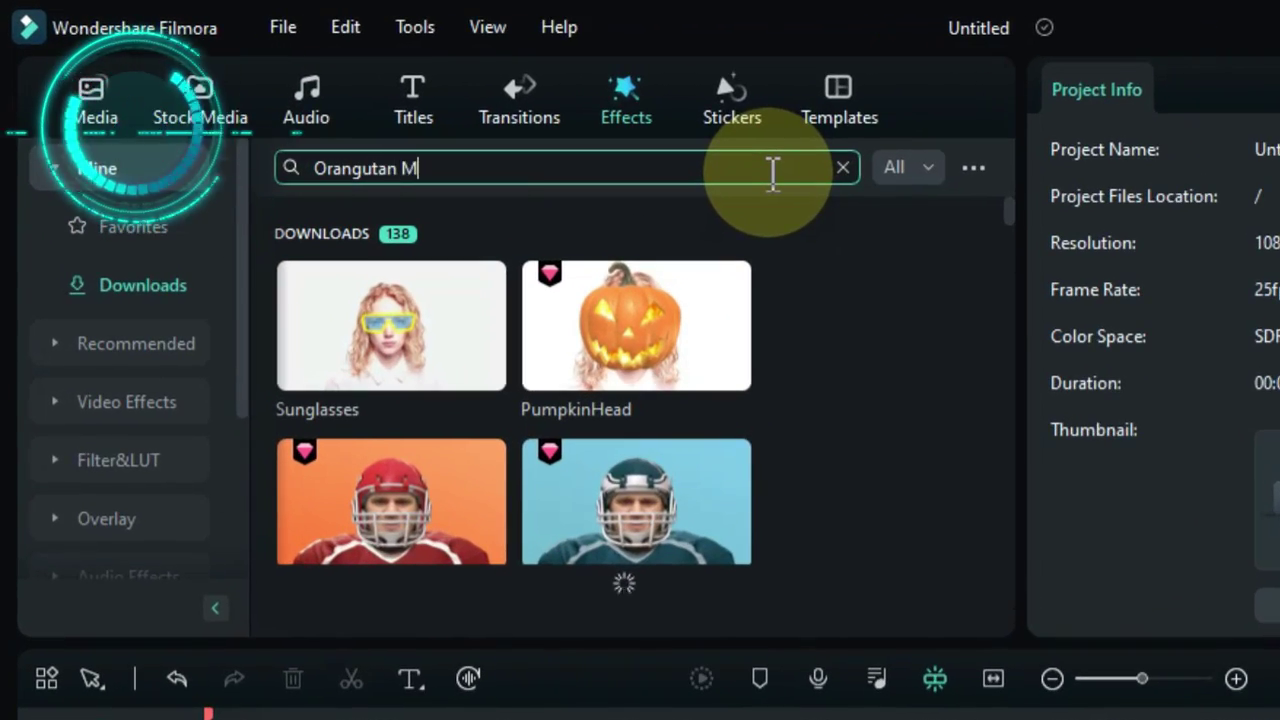
text(ask)
key(Return)
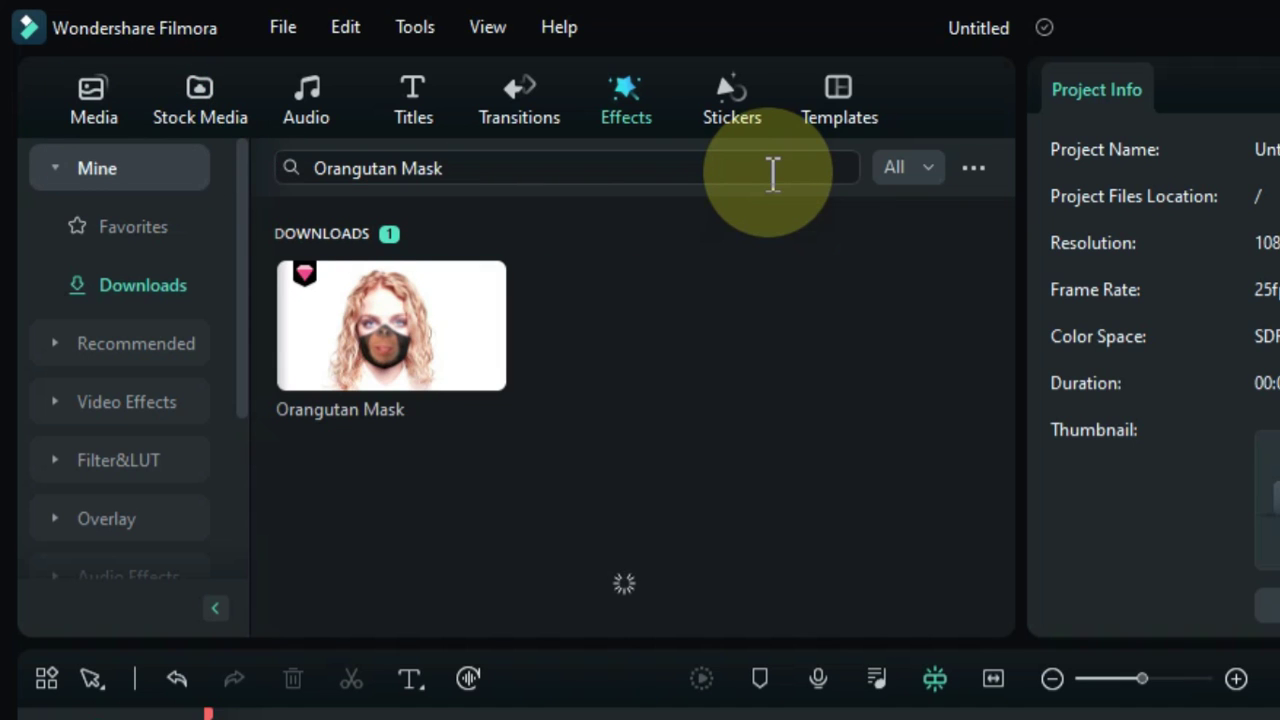
drag(380, 343, 160, 580)
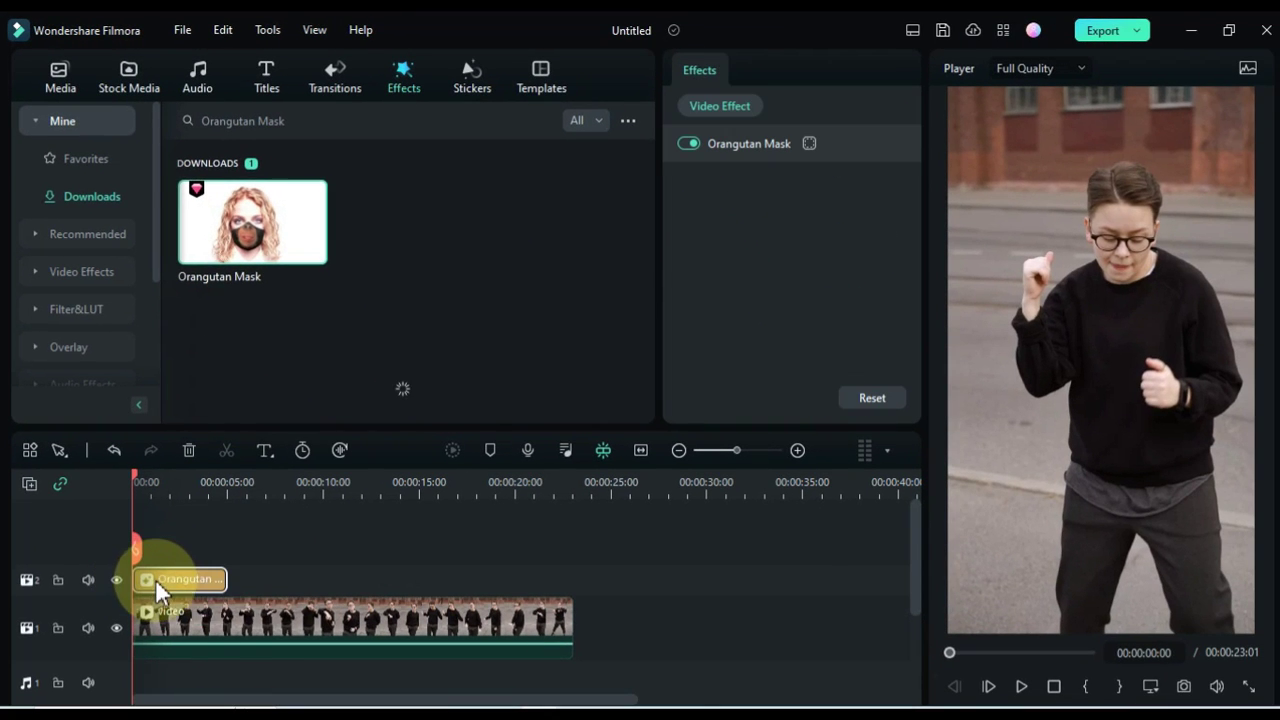
key(space)
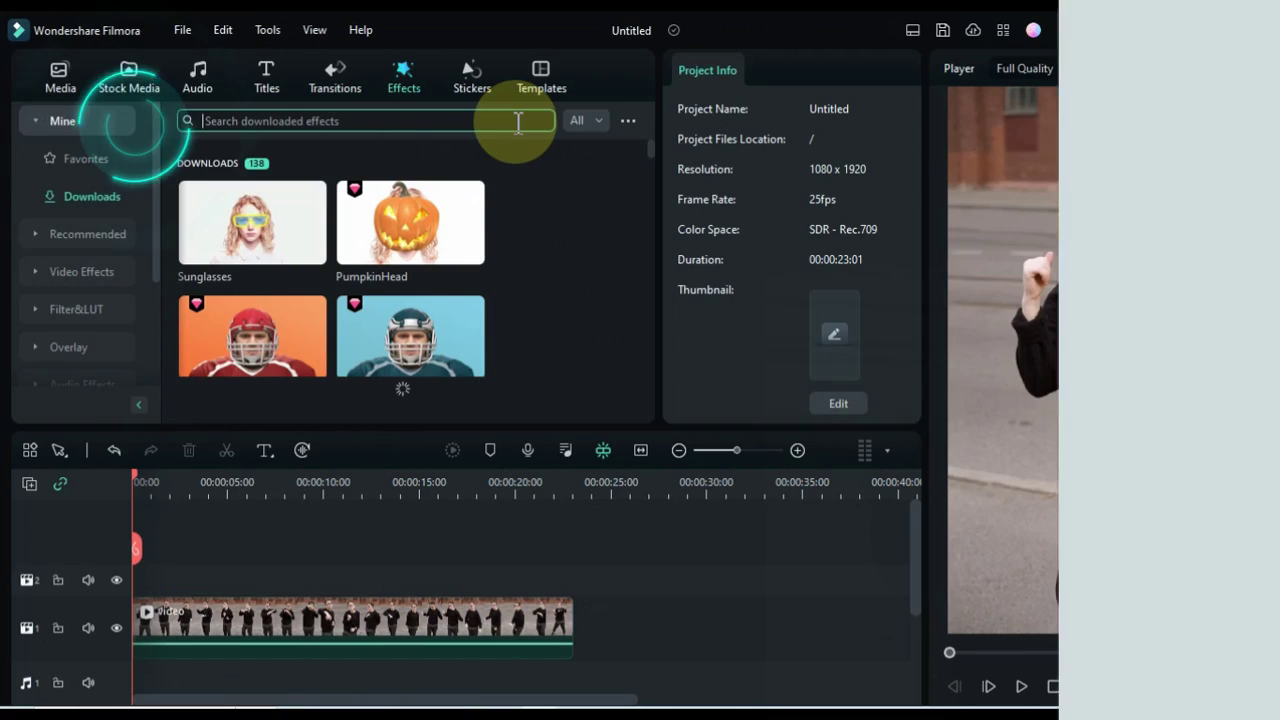
Step: Search for the Green Football Helmet effect and drop it onto track 2
text(Green Footba)
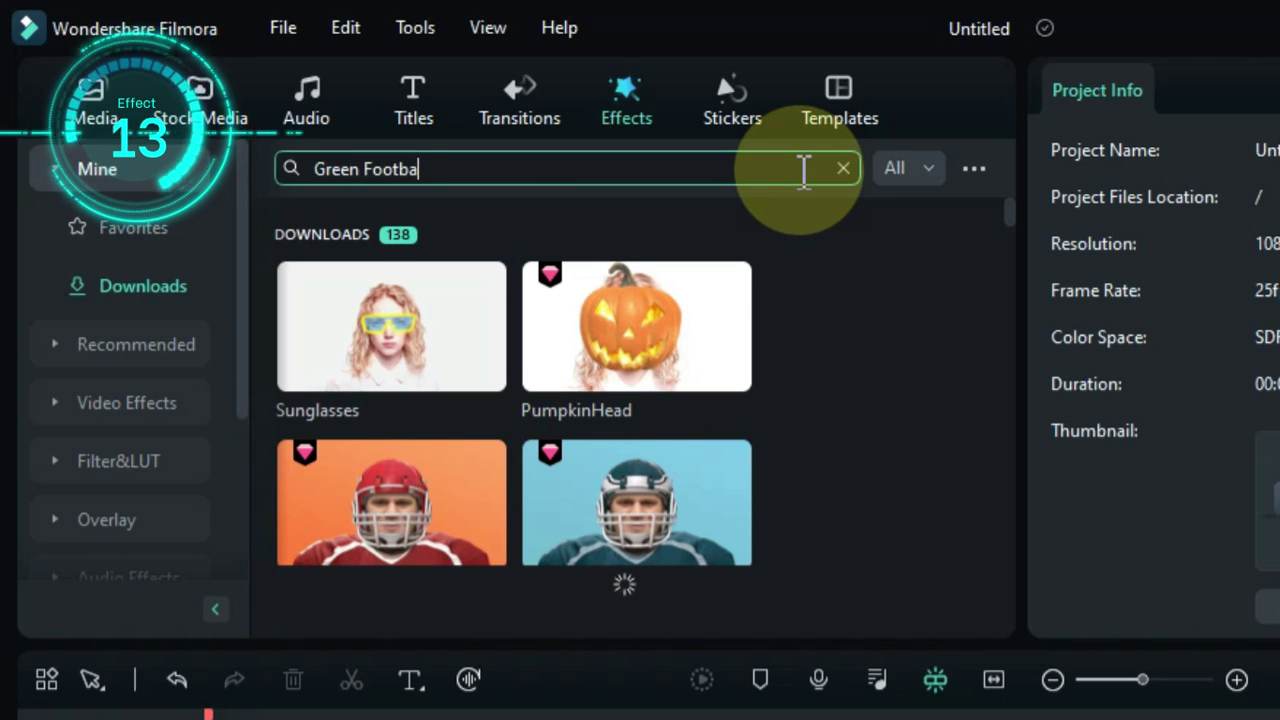
text(ll Helmet)
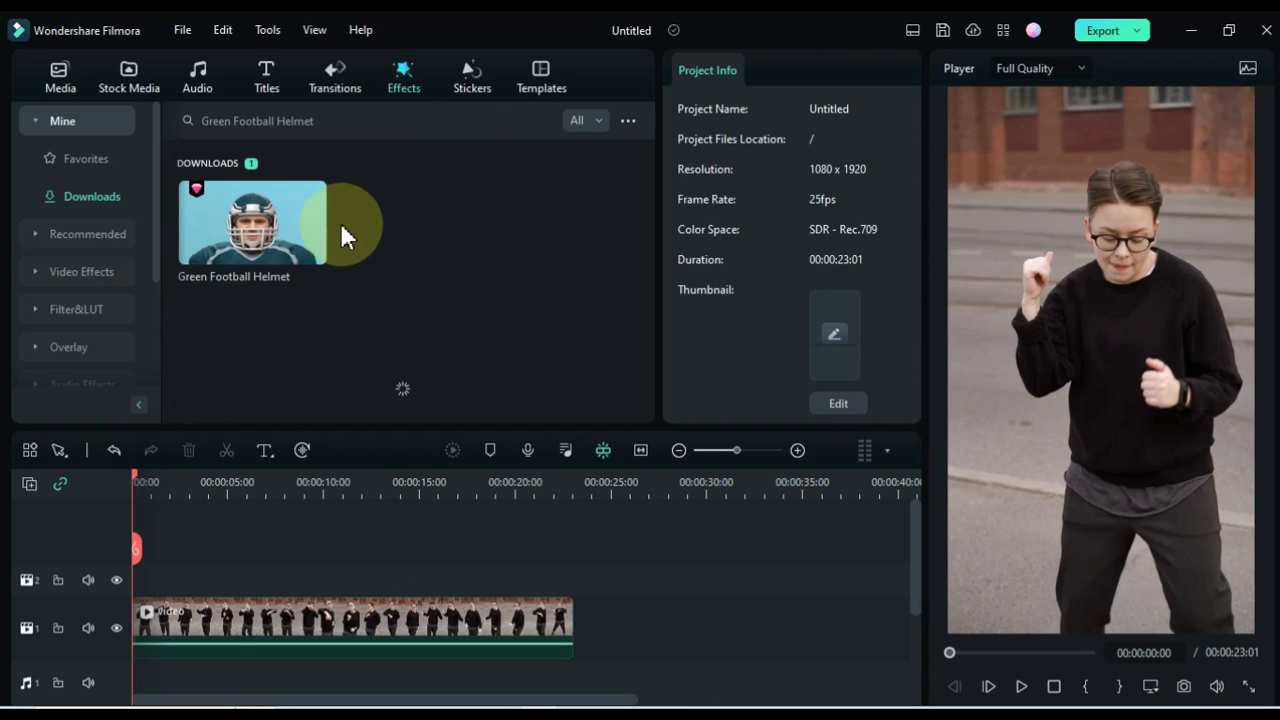
drag(228, 240, 150, 580)
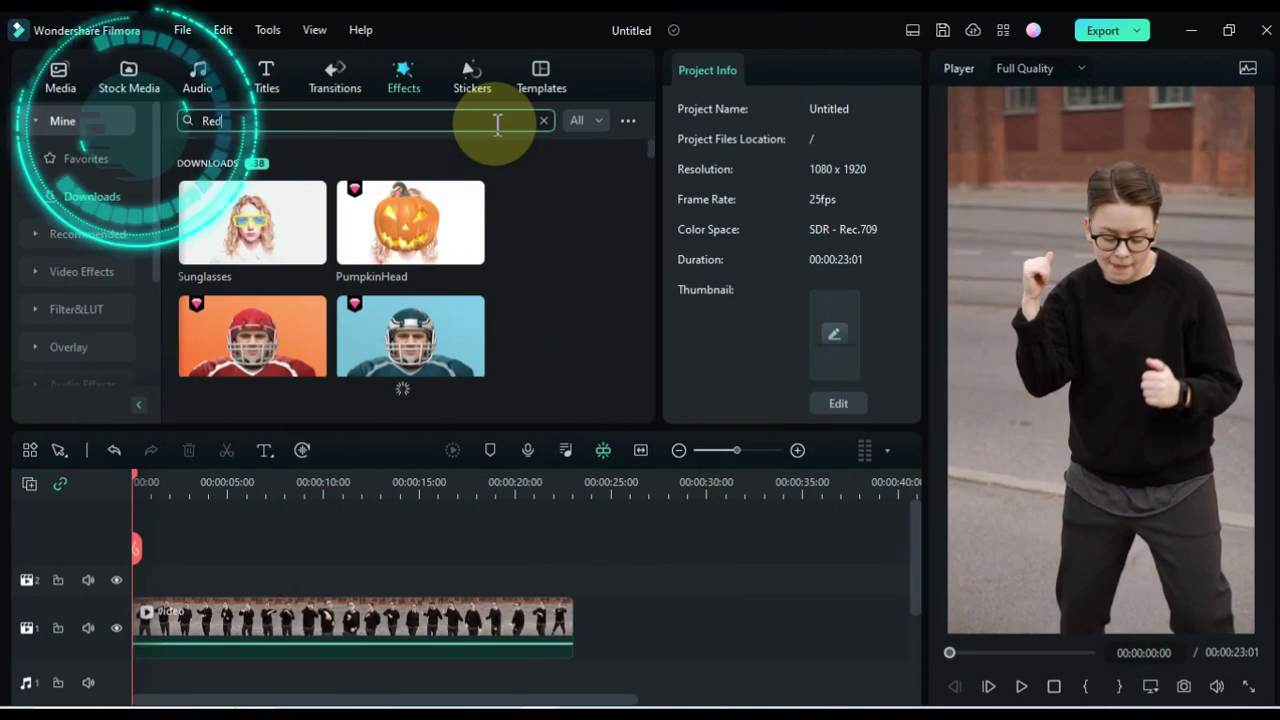
Step: Search 'Football Helmet' and add the Red Football Helmet effect to track 2 above the clip
text(Football H)
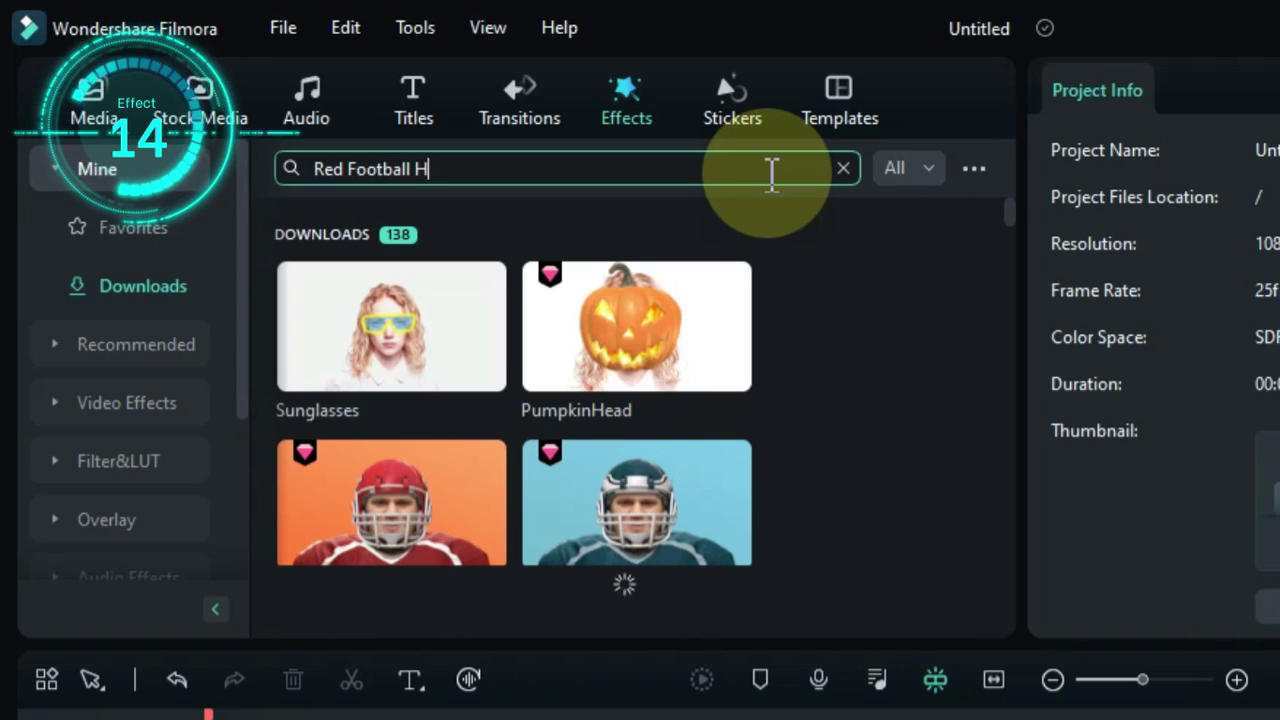
text(elmet)
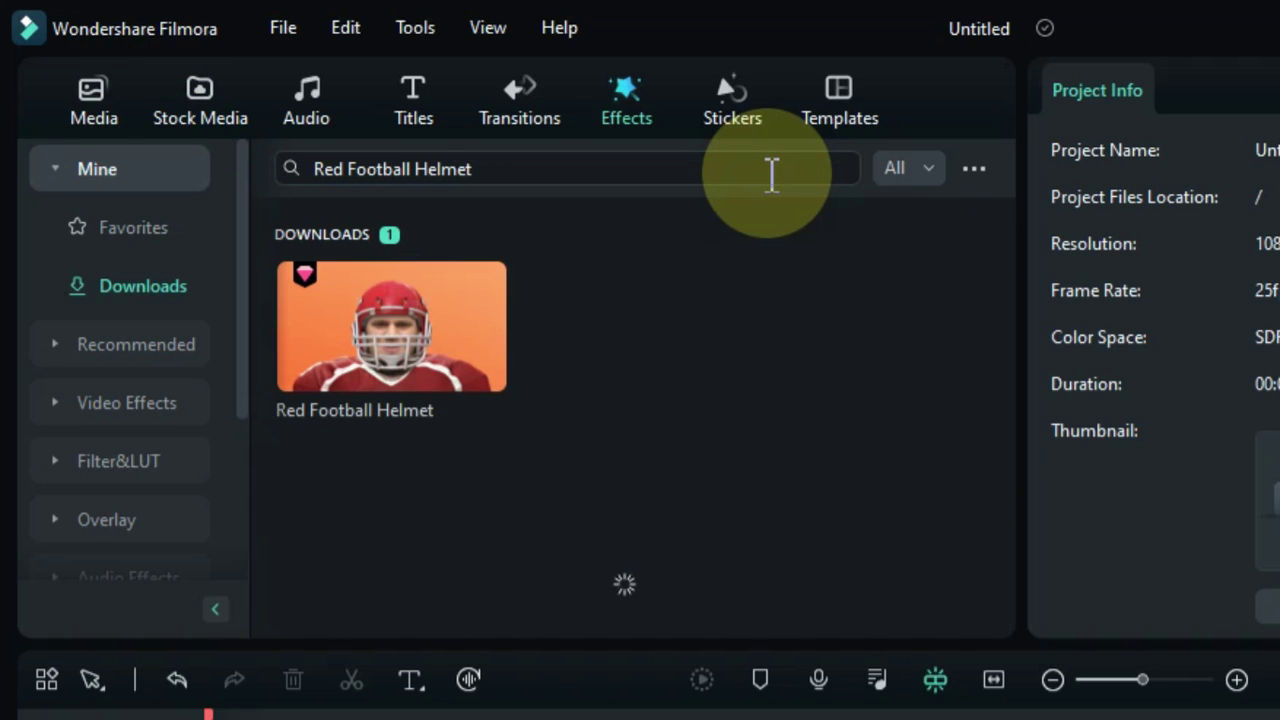
drag(386, 357, 200, 719)
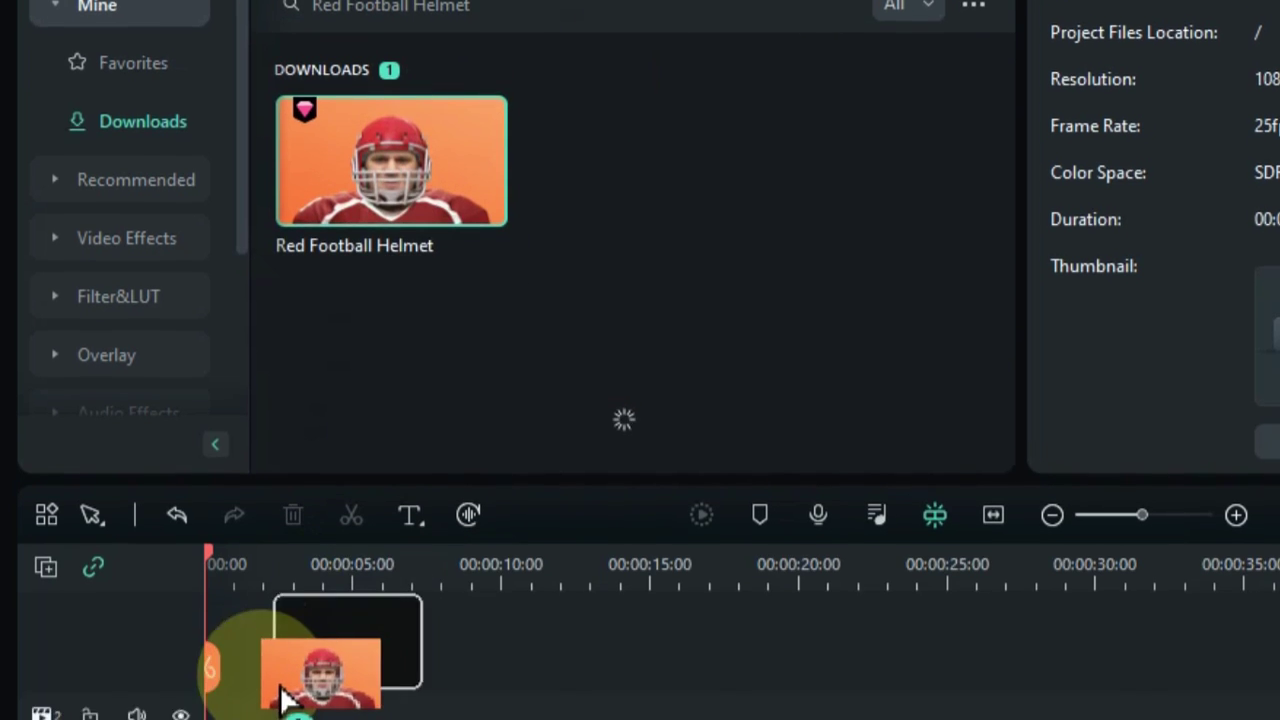
drag(203, 500, 201, 502)
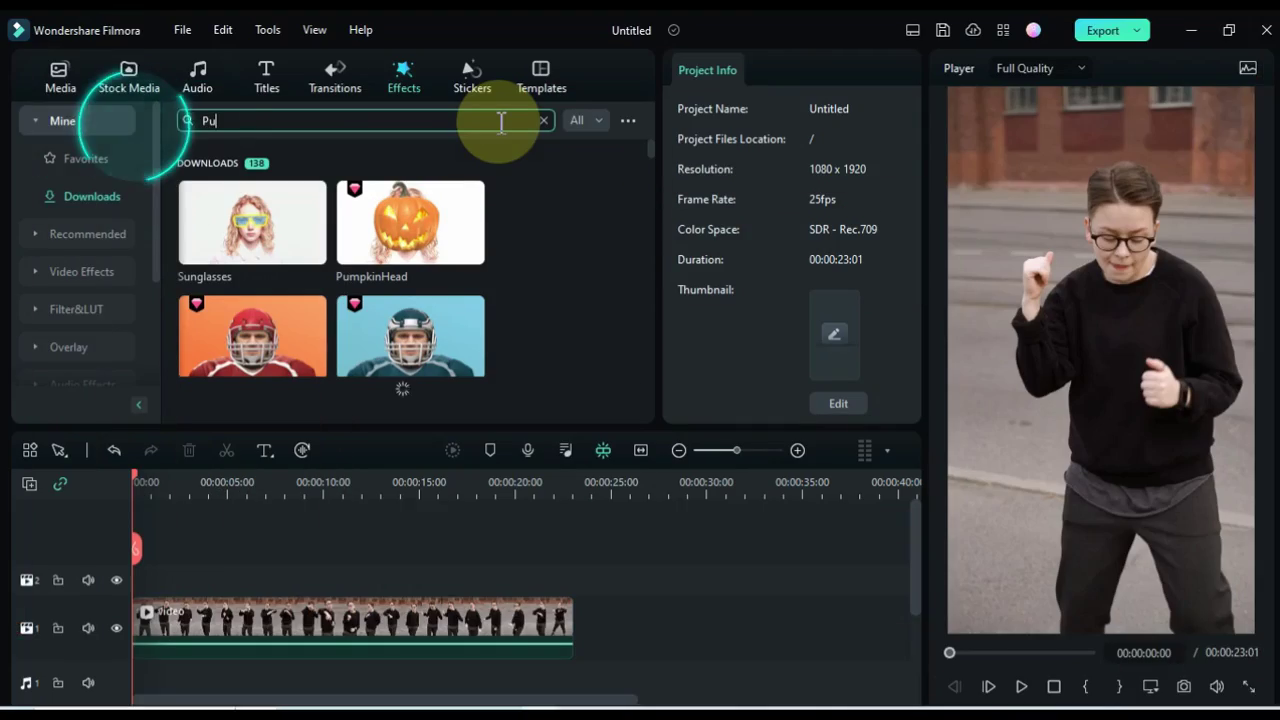
Step: Search 'mpki' to find PumpkinHead and place it on track 2 above the dance clip
text(mpkinHead)
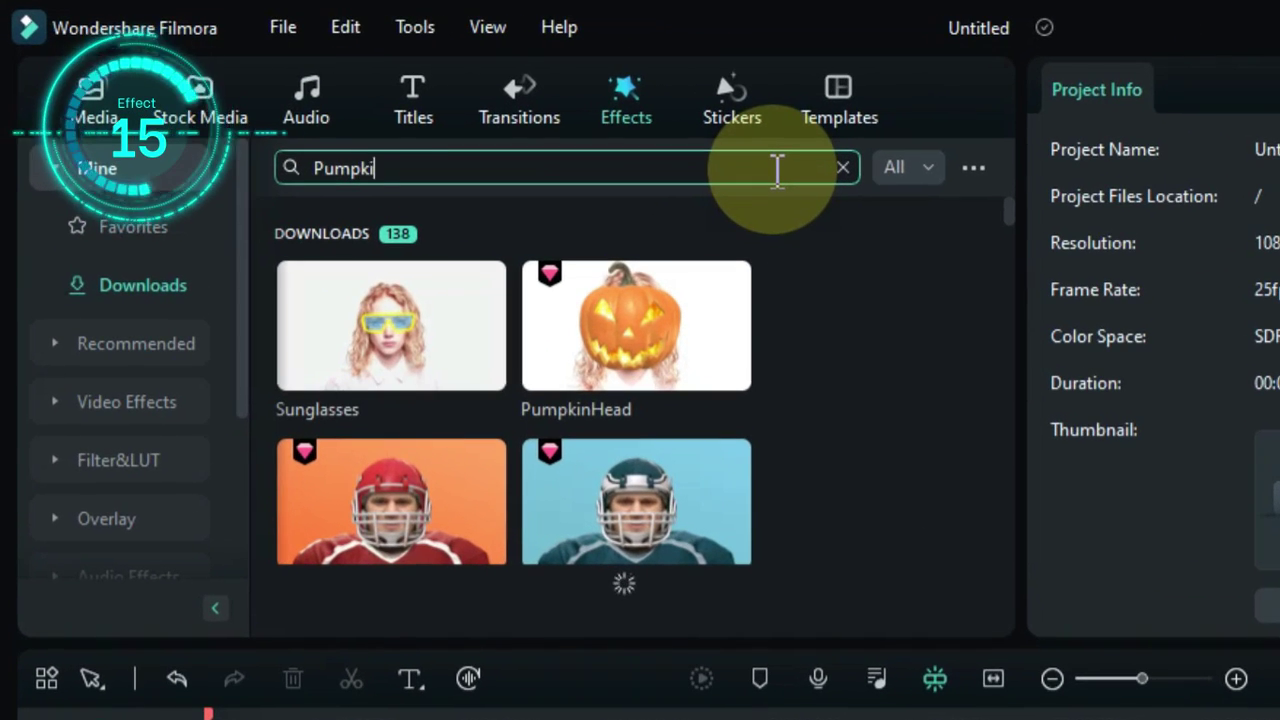
key(Return)
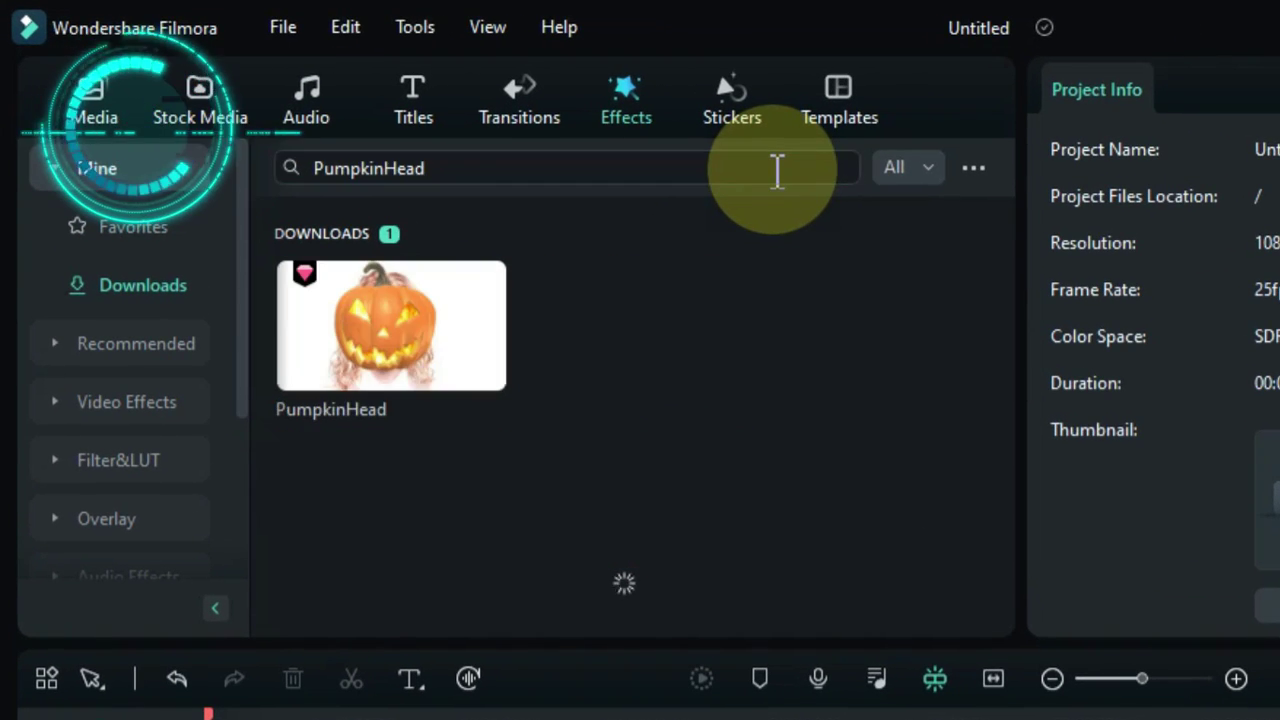
drag(343, 357, 198, 590)
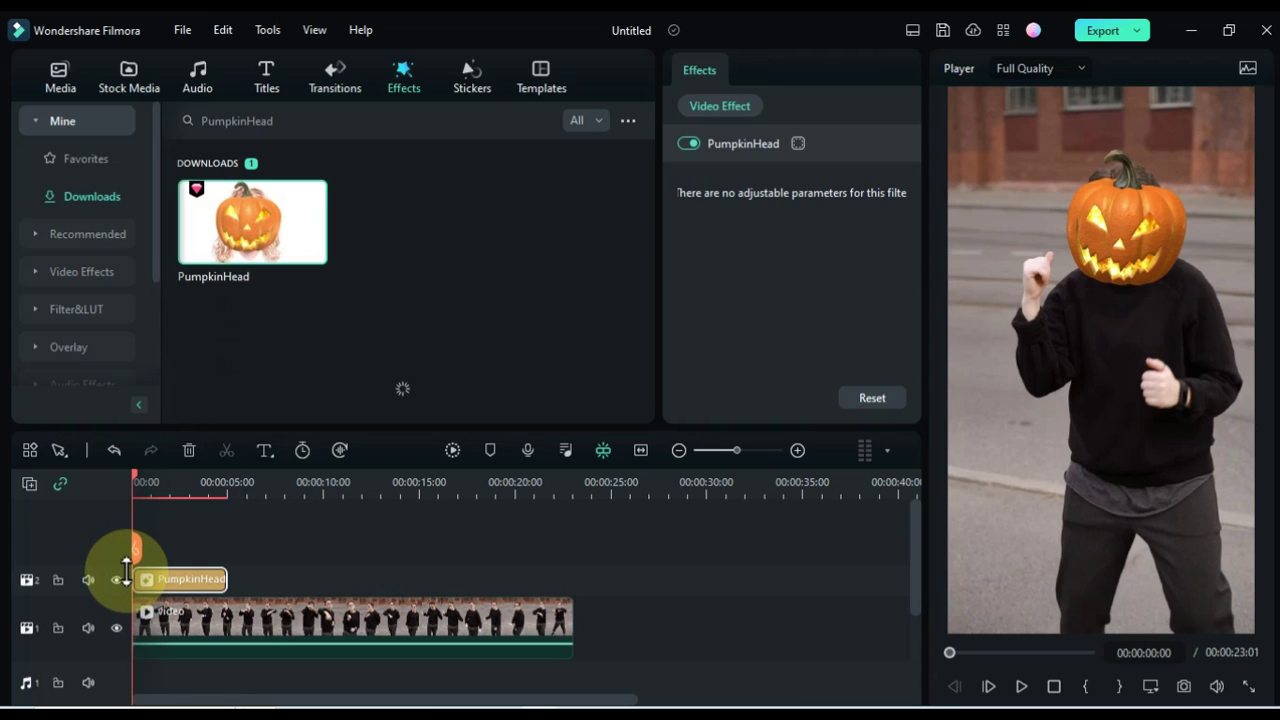